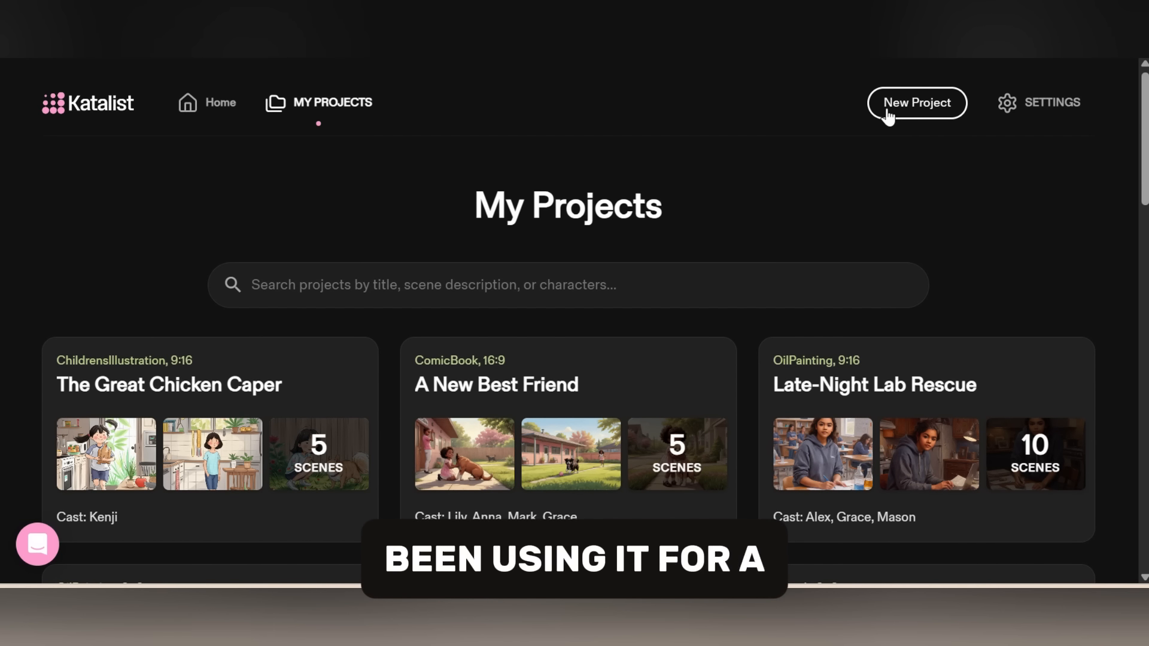
# - Start a new project from an idea and generate a 5-scene script about Jamie seeing shocking news during breakfast and rushing to leave
pyautogui.click(887, 112)
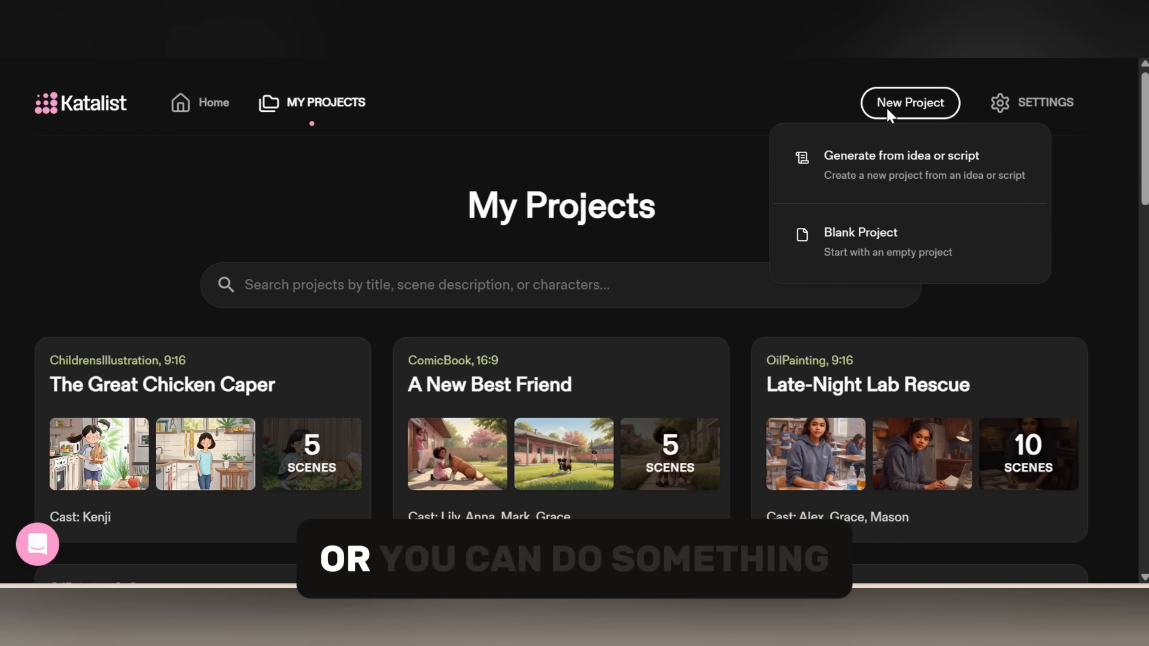
pyautogui.click(881, 170)
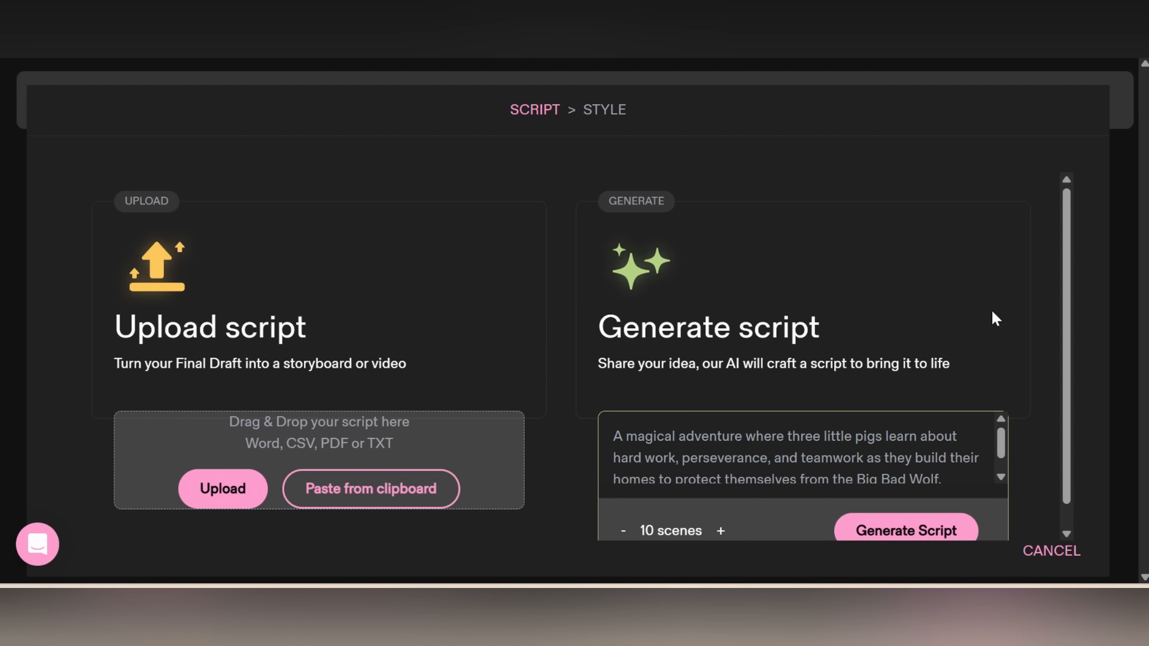
pyautogui.scroll(-1, 1057, 251)
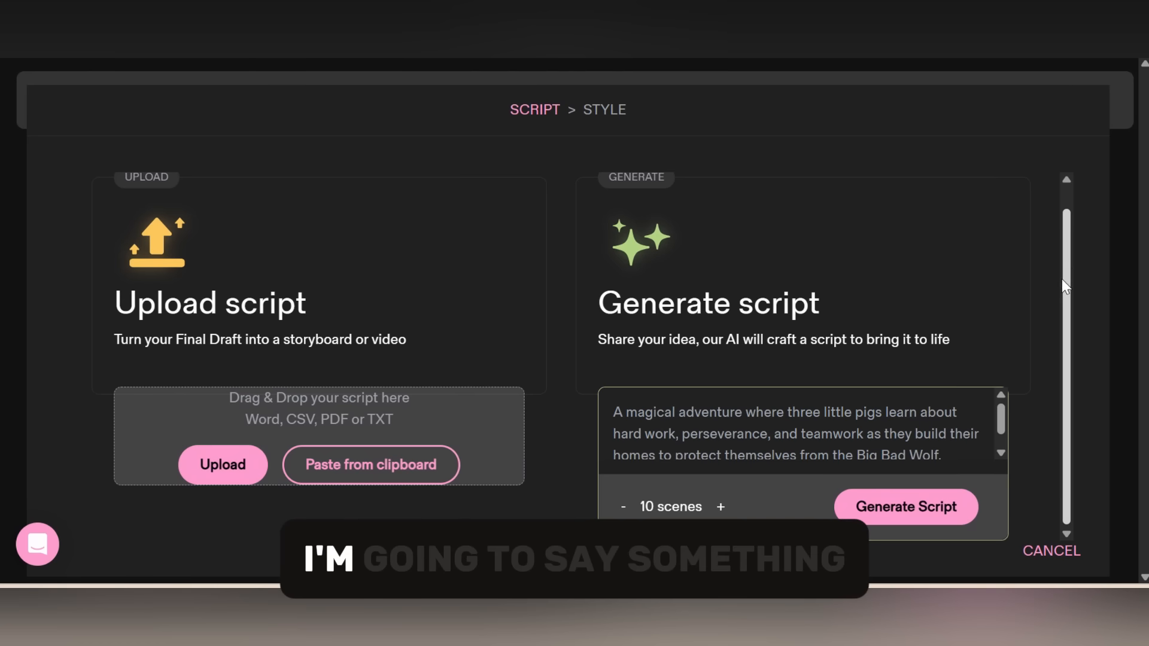
pyautogui.click(677, 450)
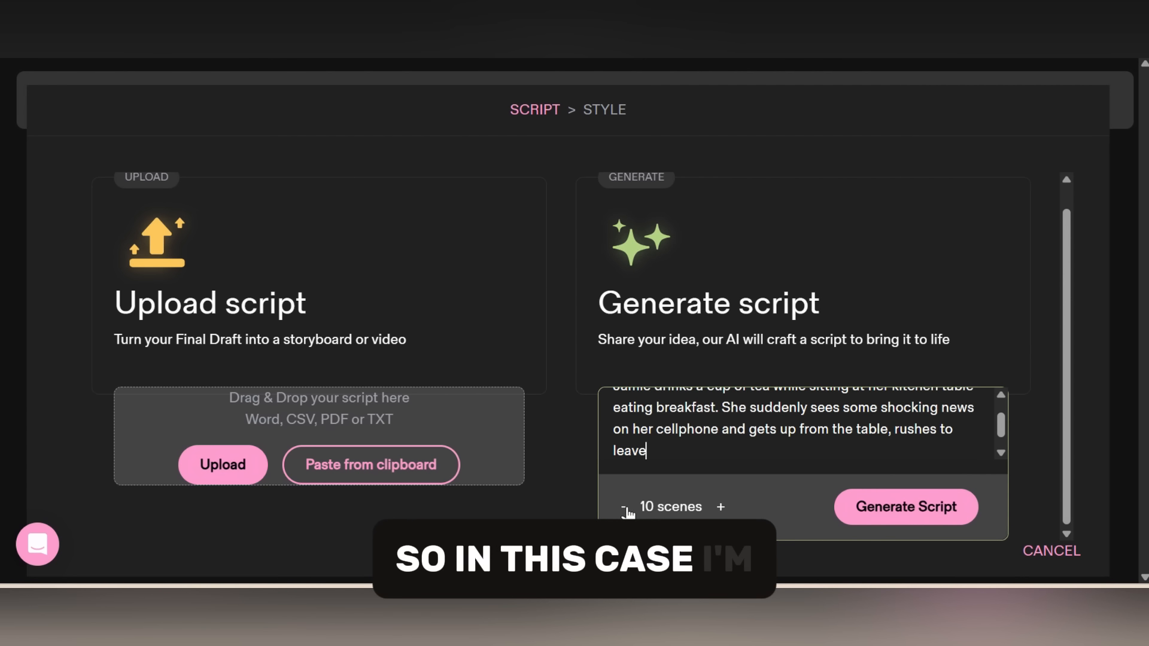
pyautogui.click(624, 507)
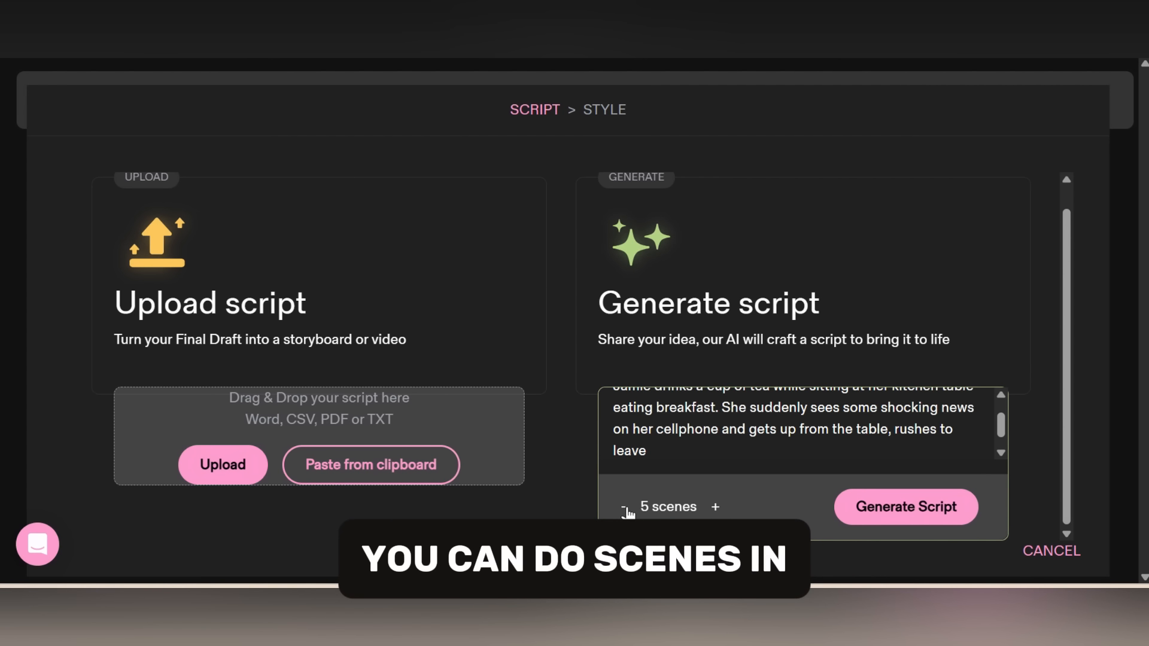
pyautogui.click(943, 509)
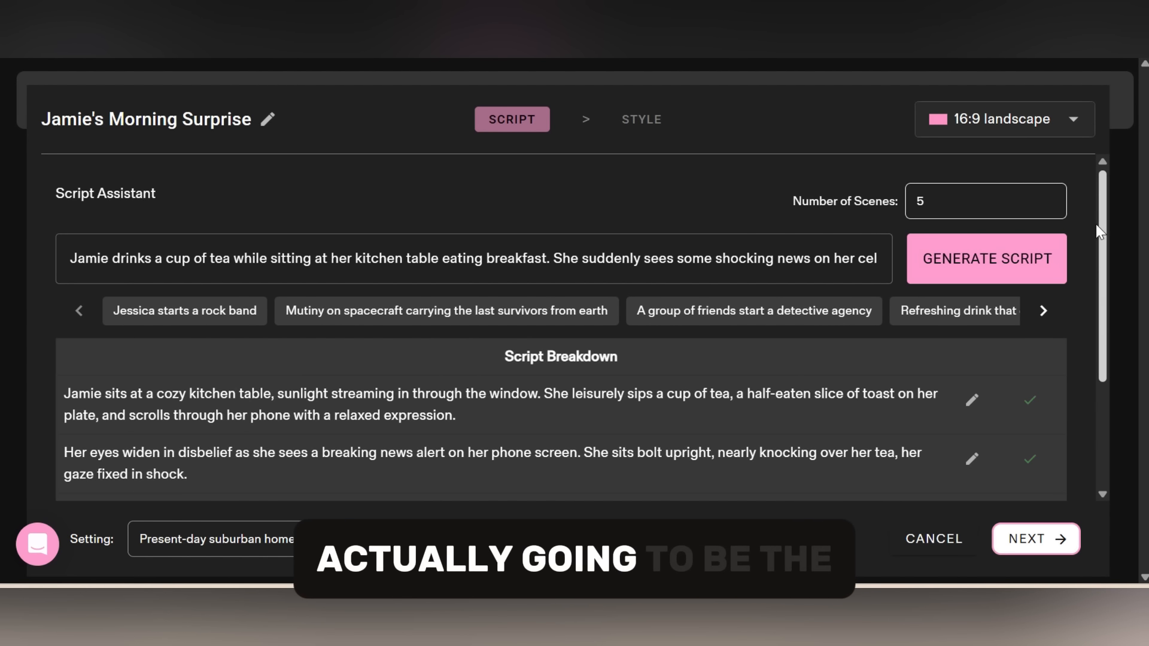
# - Review the generated script breakdown and the available aspect ratios, keeping 16:9 landscape
pyautogui.scroll(-1, 1107, 231)
pyautogui.moveTo(1105, 227); pyautogui.dragTo(1104, 212)
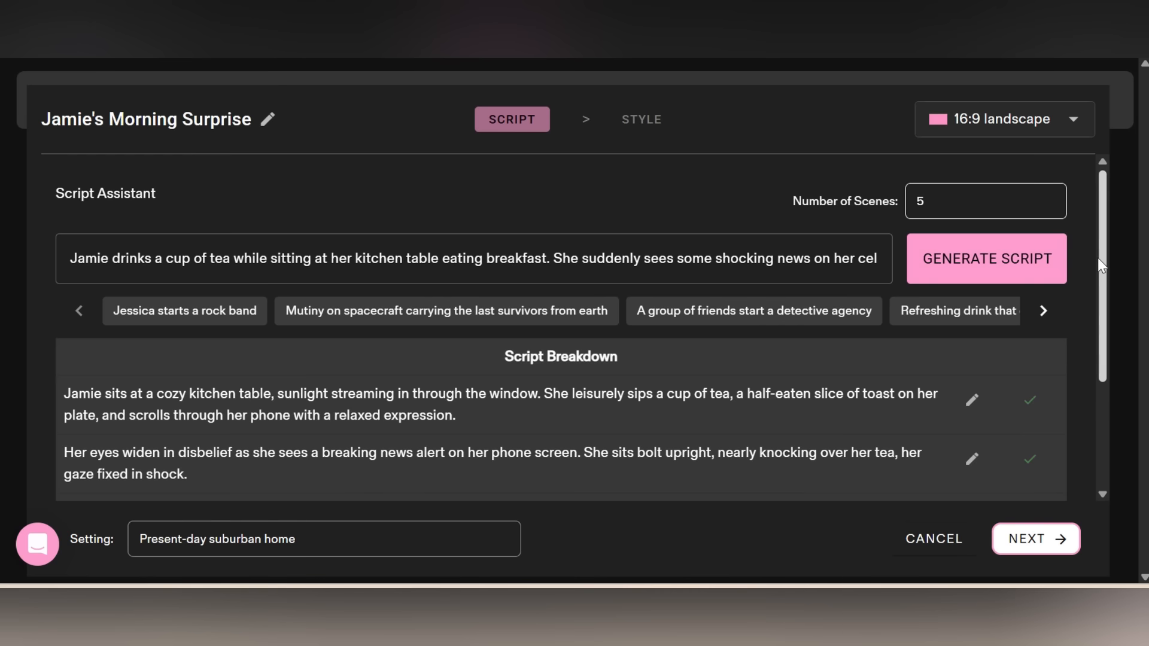
pyautogui.click(1061, 123)
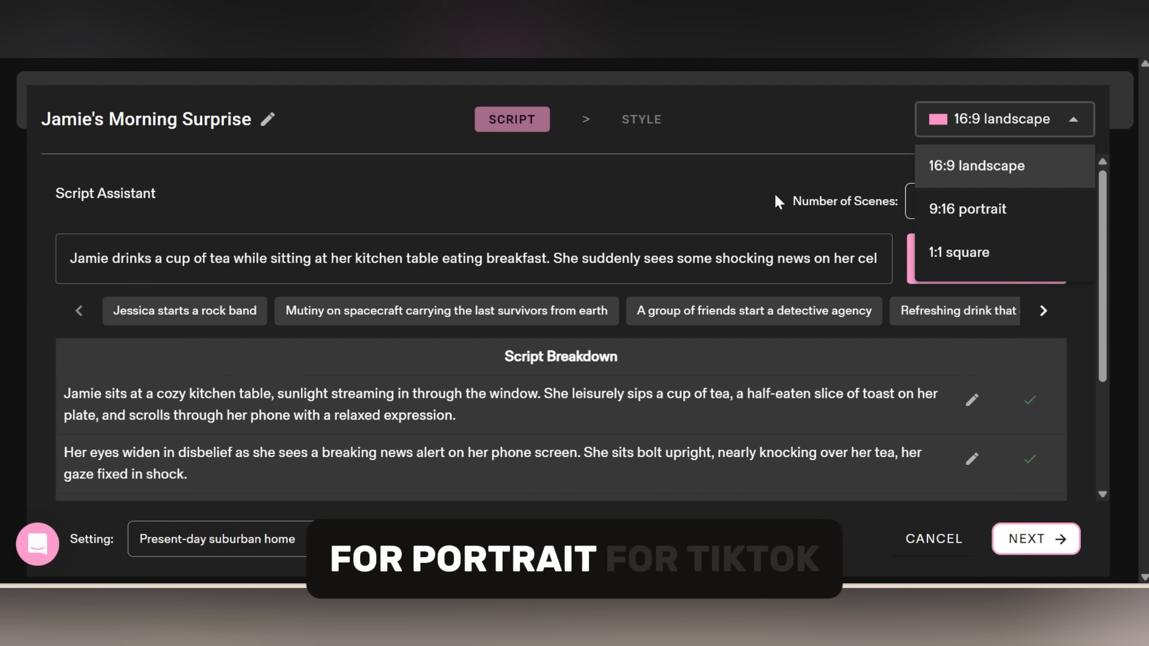
pyautogui.scroll(-3, 773, 192)
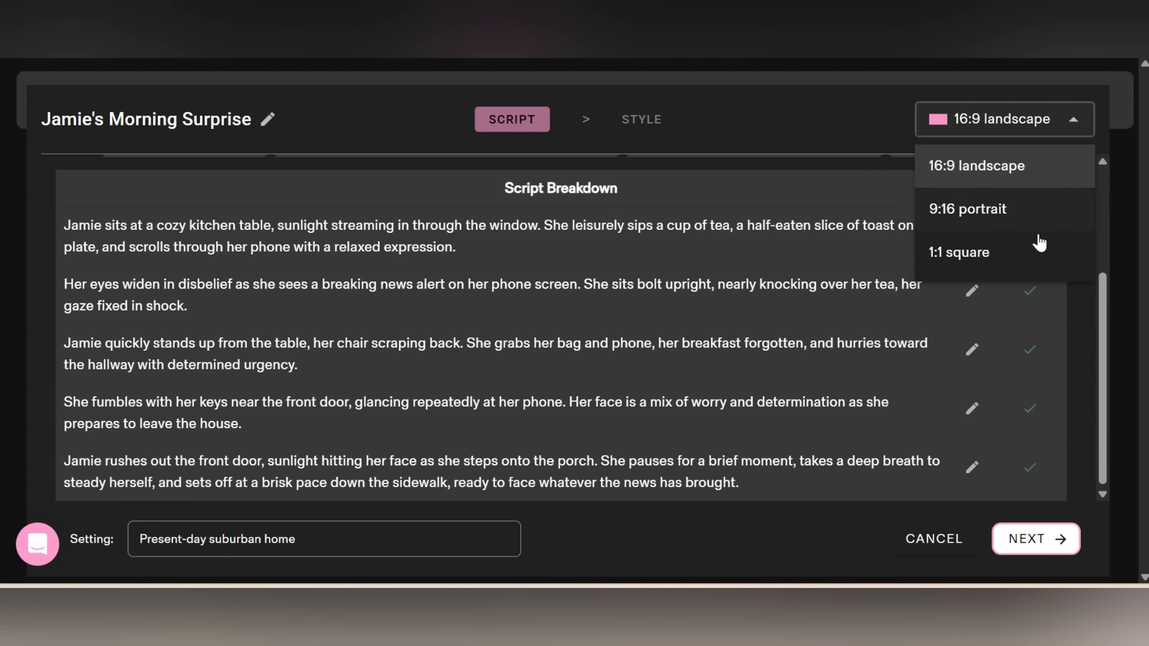
pyautogui.click(1051, 122)
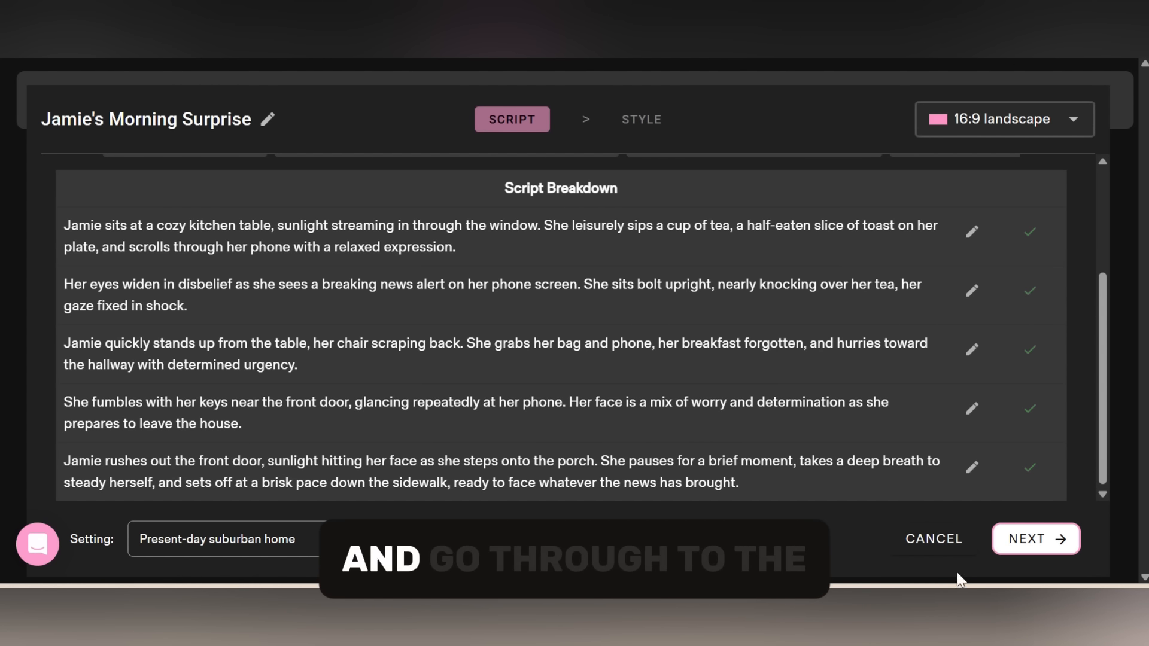
# - Proceed to the style selection, keep the Cinematic style, and continue to the cast
pyautogui.click(1040, 545)
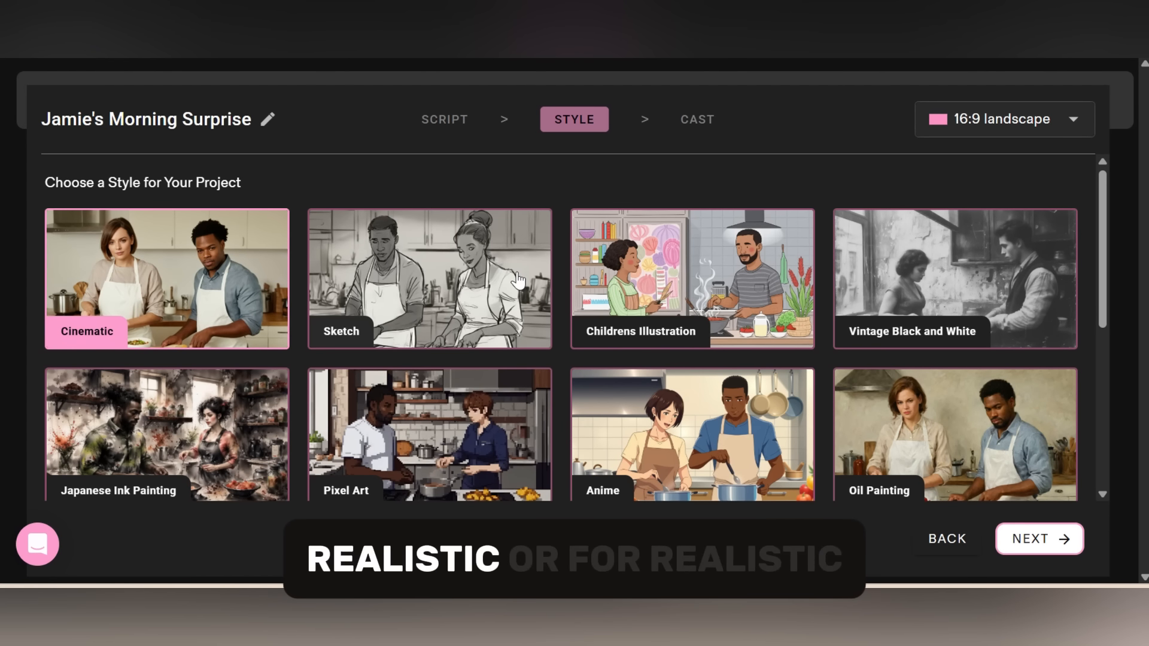
pyautogui.scroll(-3, 502, 263)
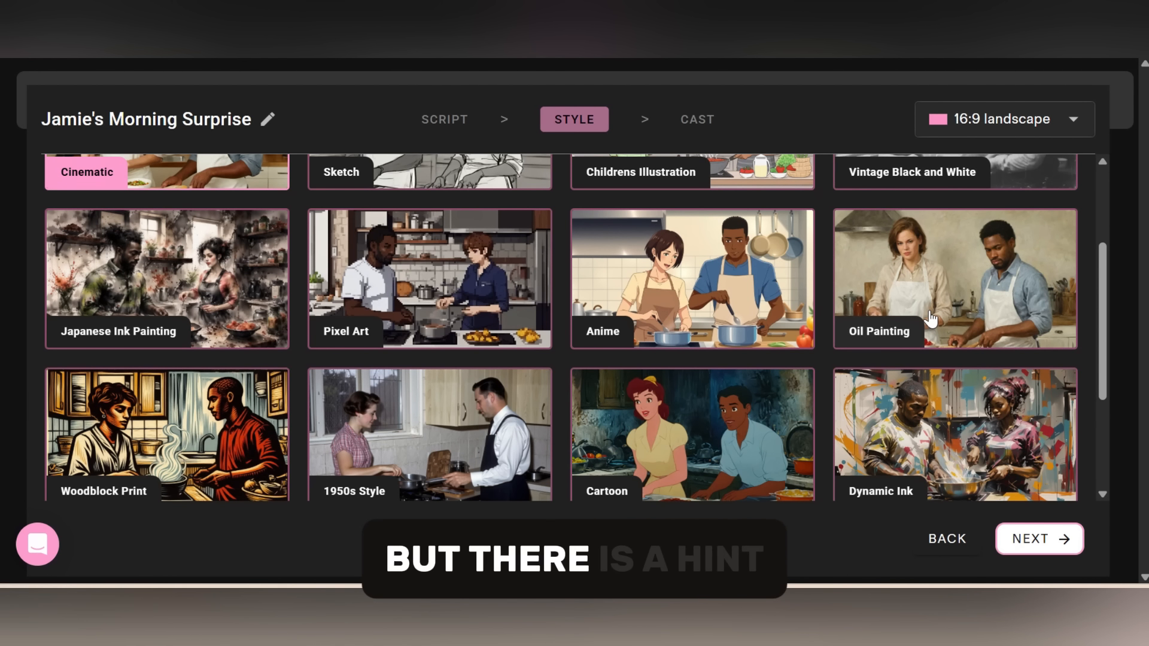
pyautogui.scroll(3, 931, 319)
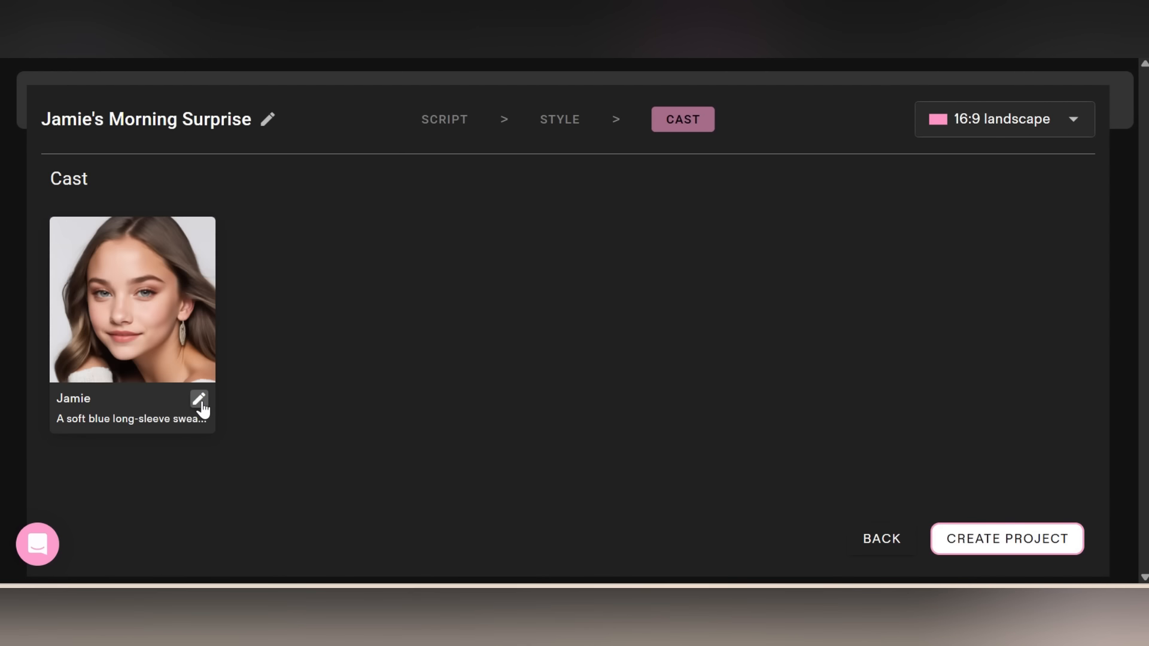
# - Change Jamie's appearance to the default portrait of a Black woman in the third row, and save that choice
pyautogui.click(201, 401)
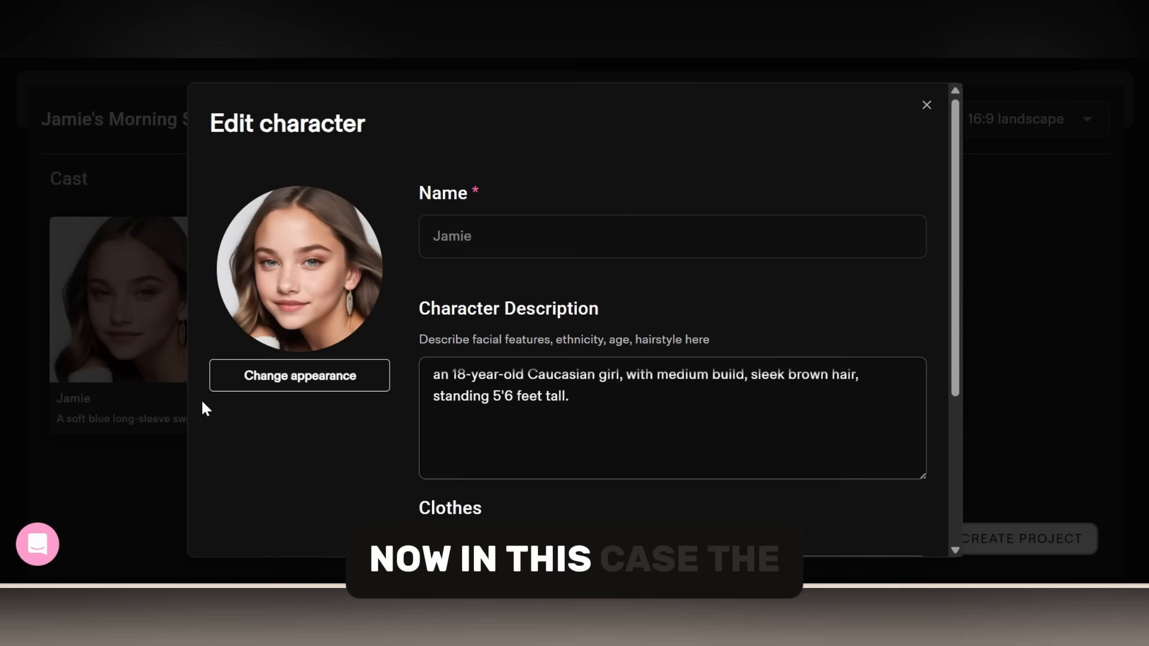
pyautogui.click(273, 383)
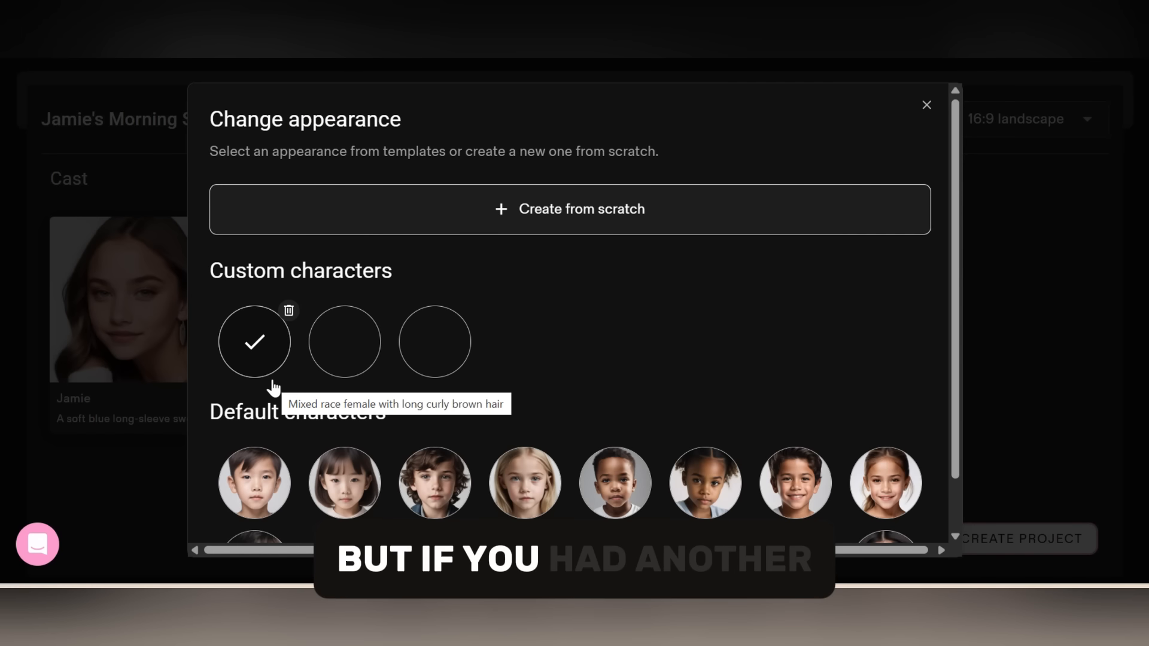
pyautogui.scroll(-1, 274, 390)
pyautogui.scroll(-4, 569, 359)
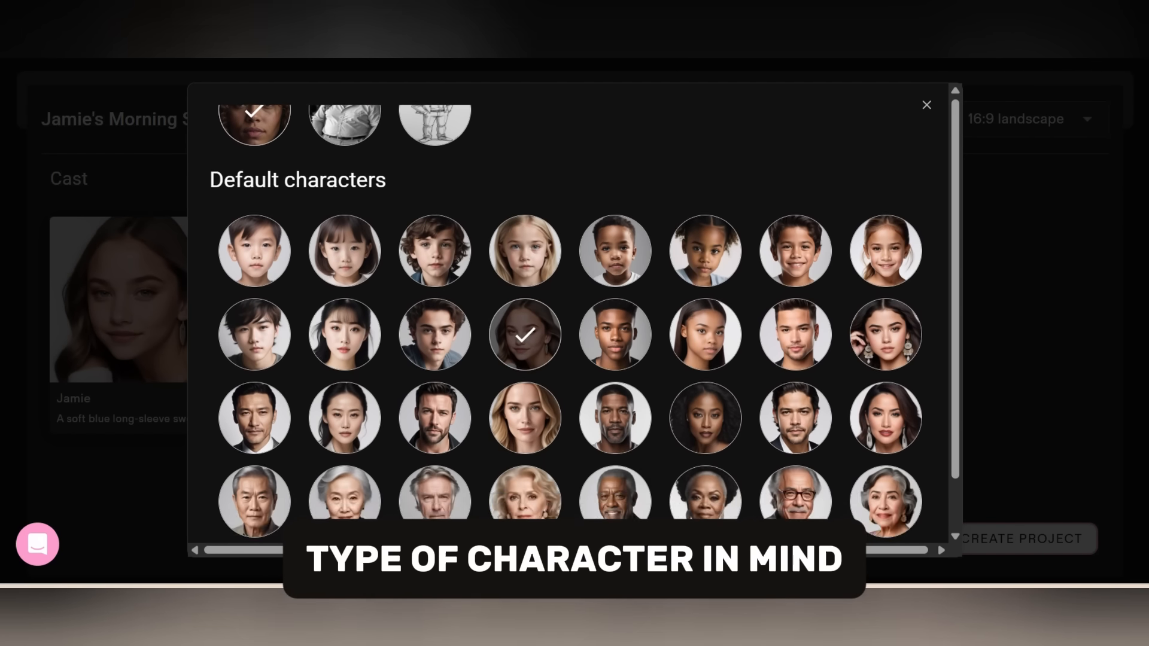
pyautogui.scroll(3, 569, 359)
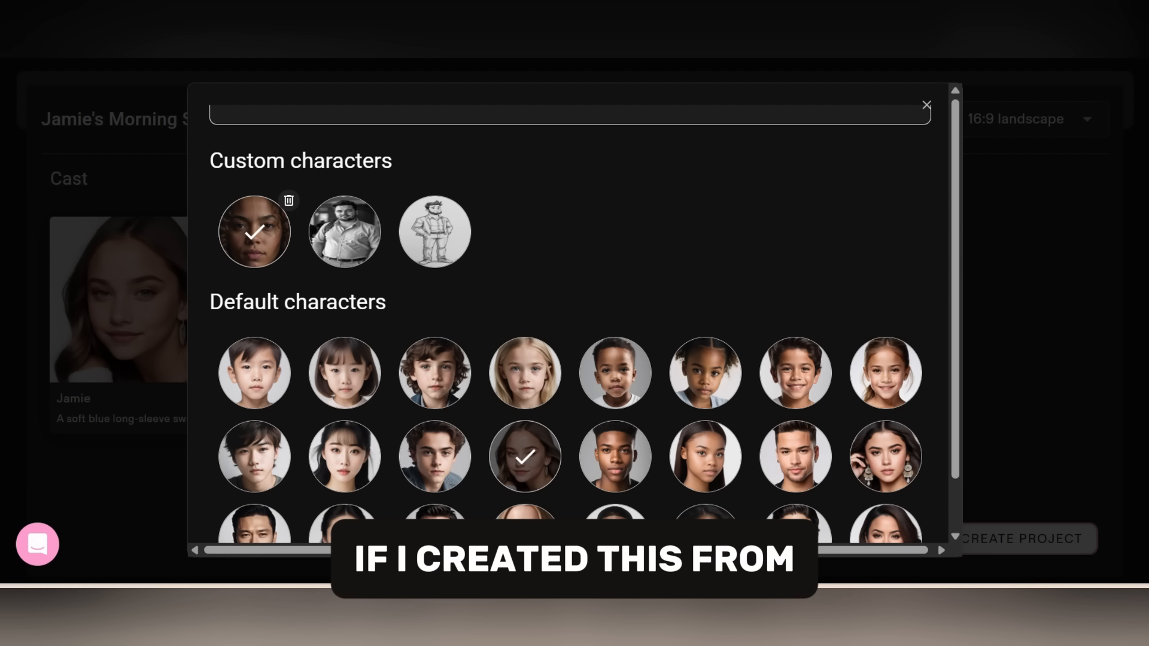
pyautogui.click(372, 392)
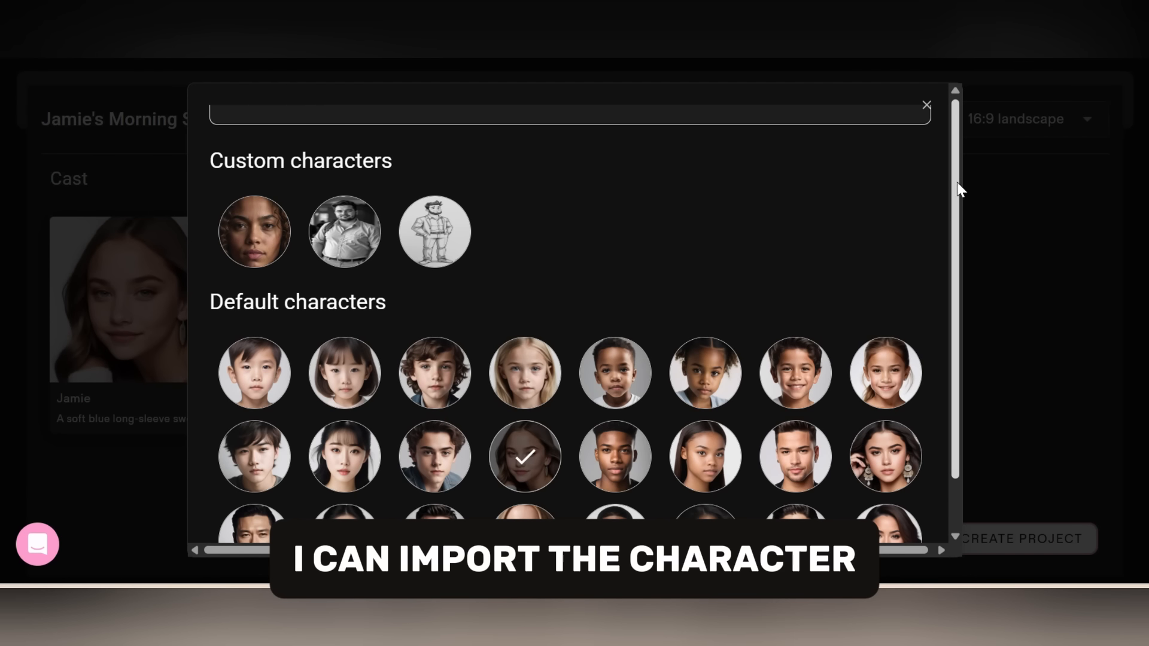
pyautogui.scroll(-1, 956, 190)
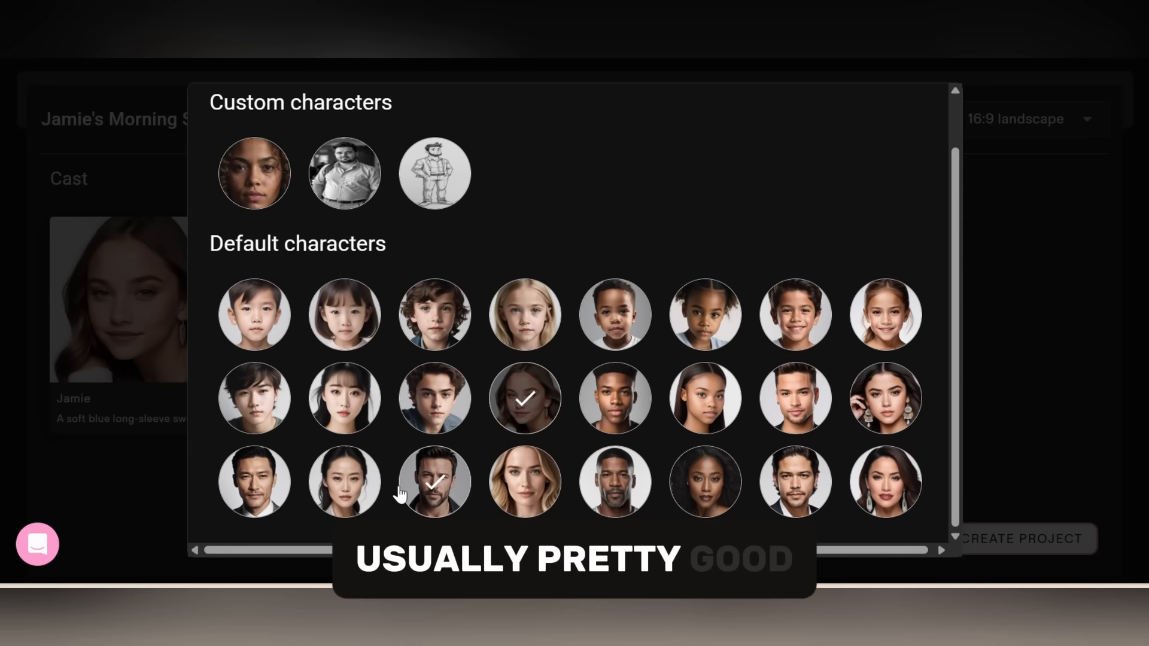
pyautogui.scroll(-3, 789, 490)
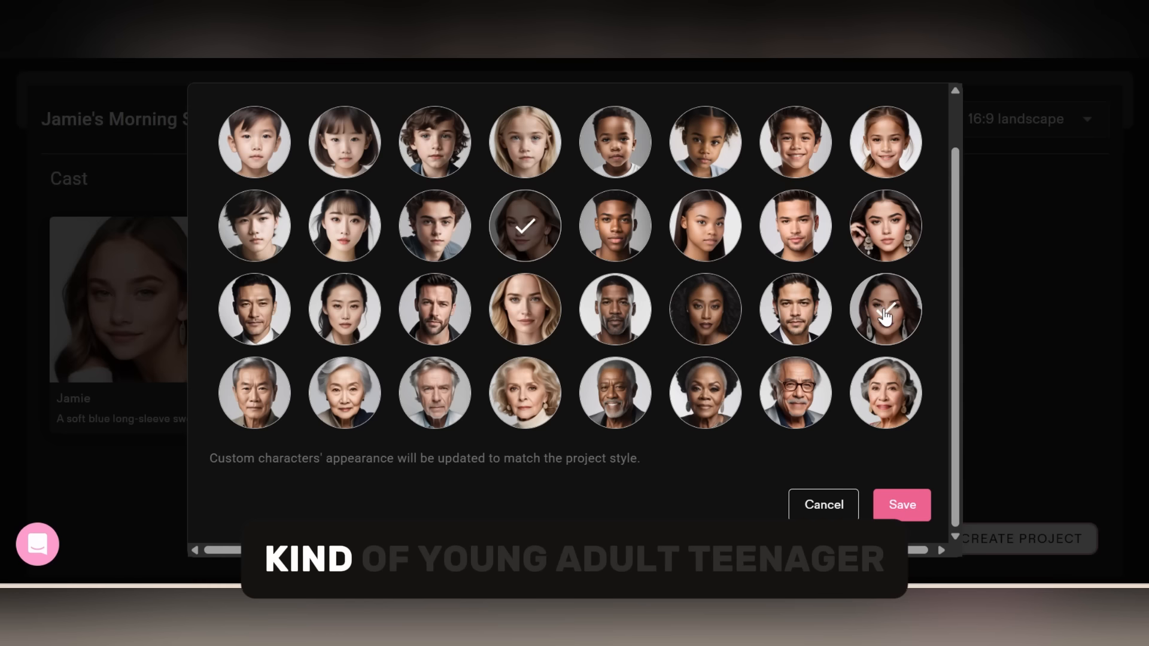
pyautogui.click(703, 323)
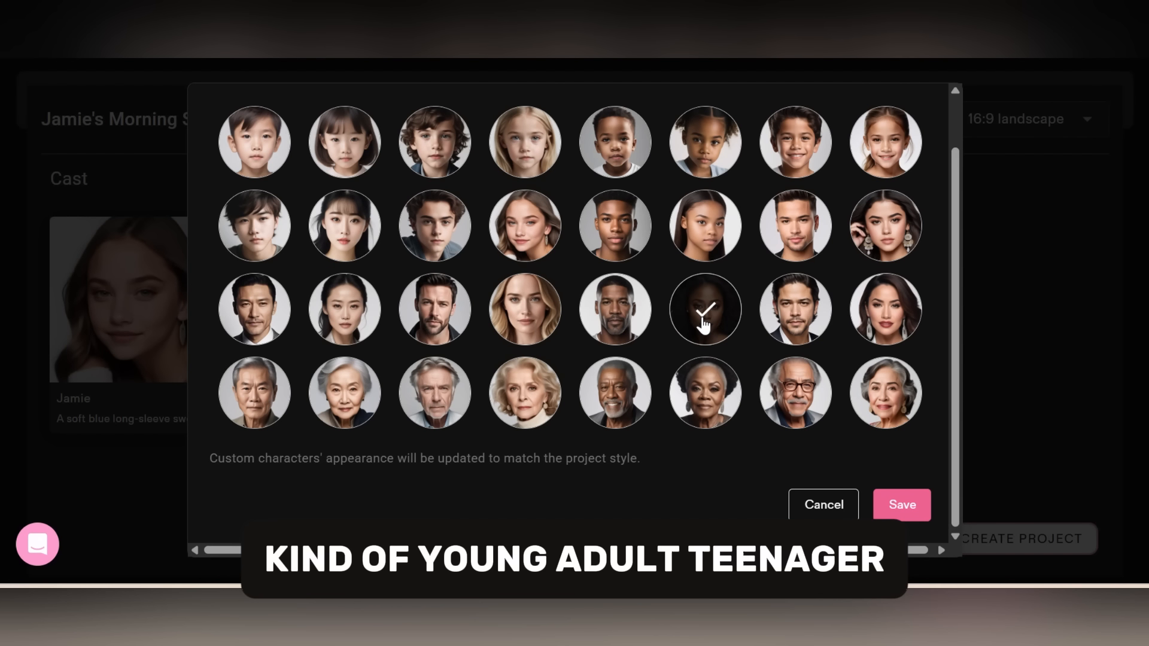
pyautogui.click(904, 509)
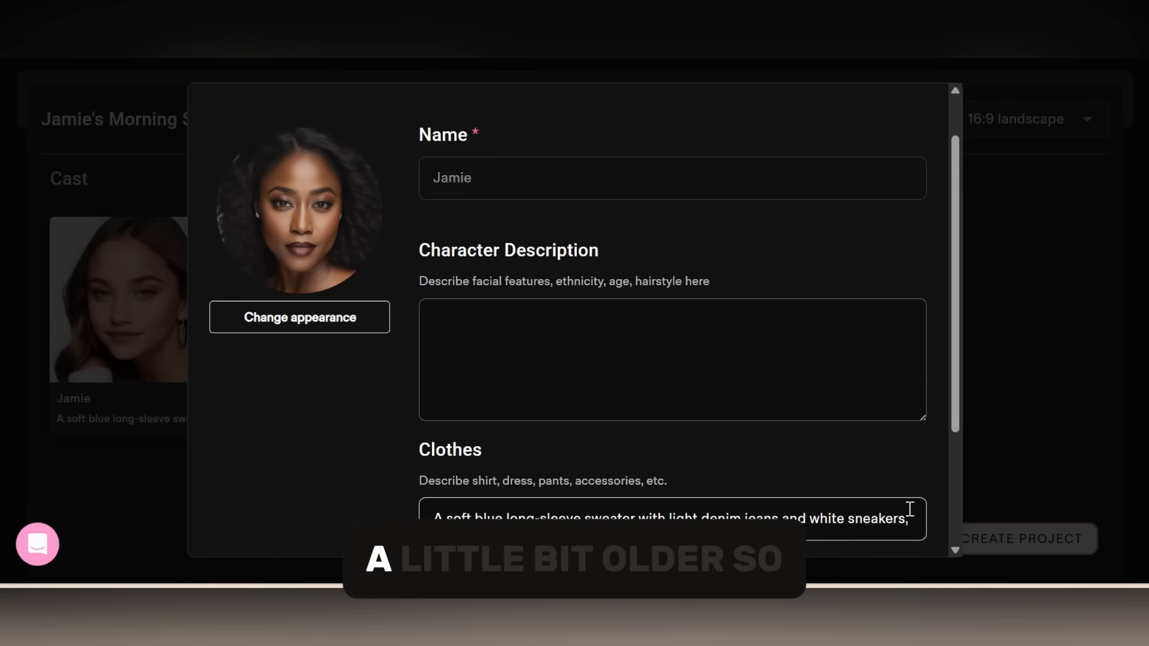
# - Save the edited character without changing the name, clothes or voice, and create the project
pyautogui.doubleClick(483, 179)
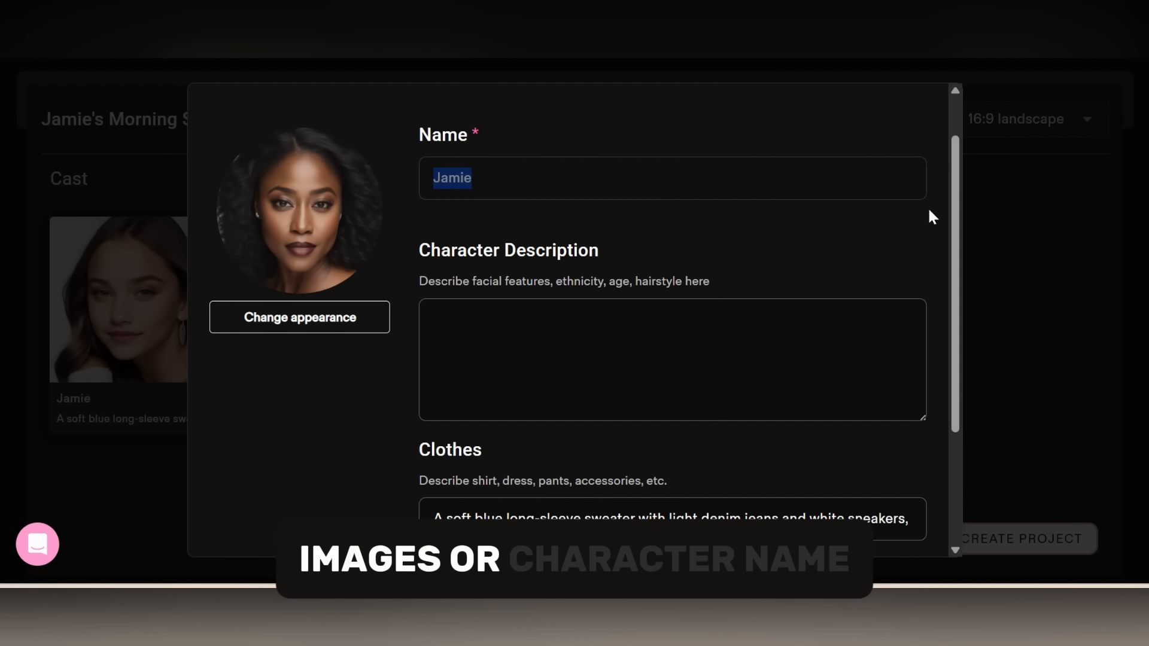
pyautogui.scroll(-3, 927, 207)
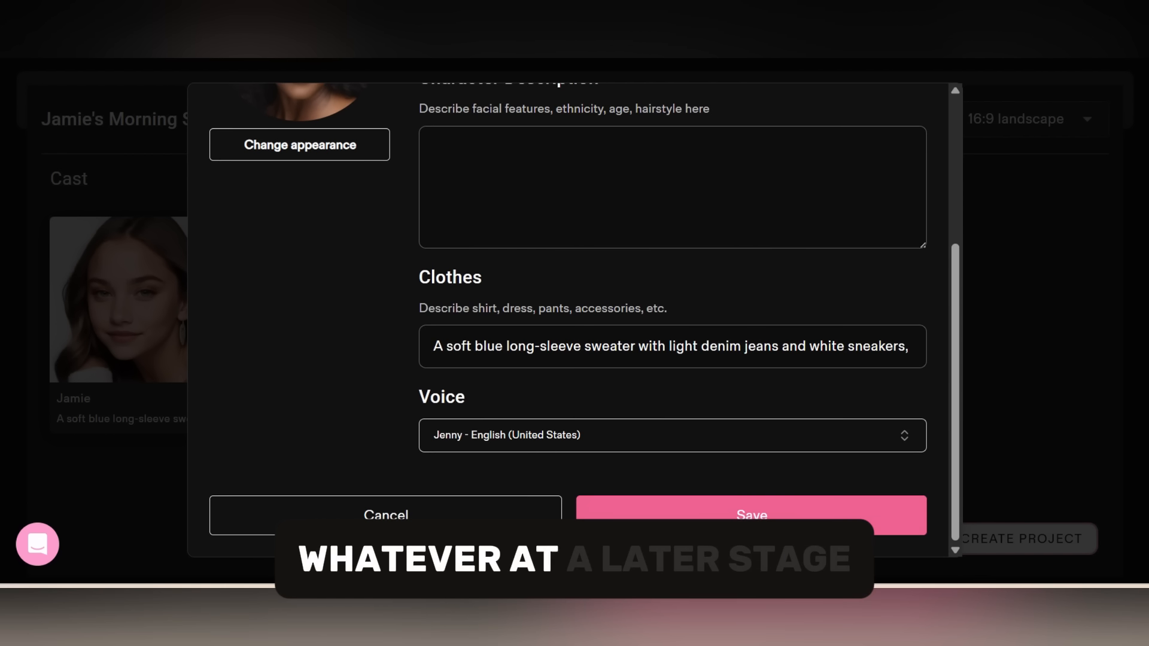
pyautogui.click(751, 522)
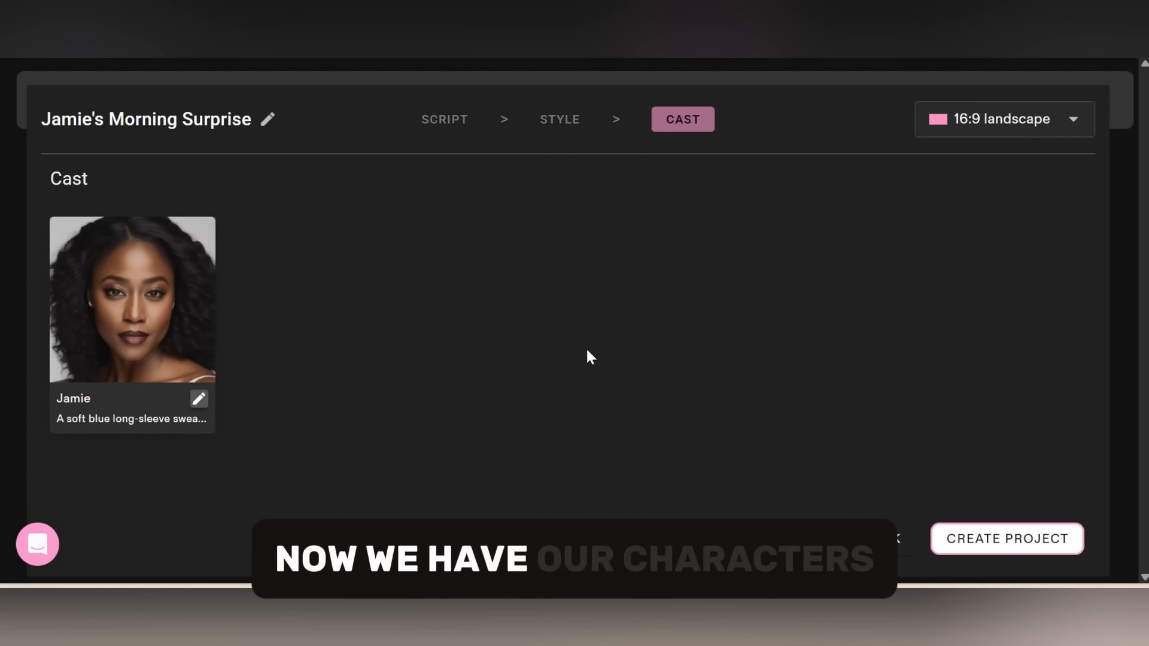
pyautogui.click(1026, 549)
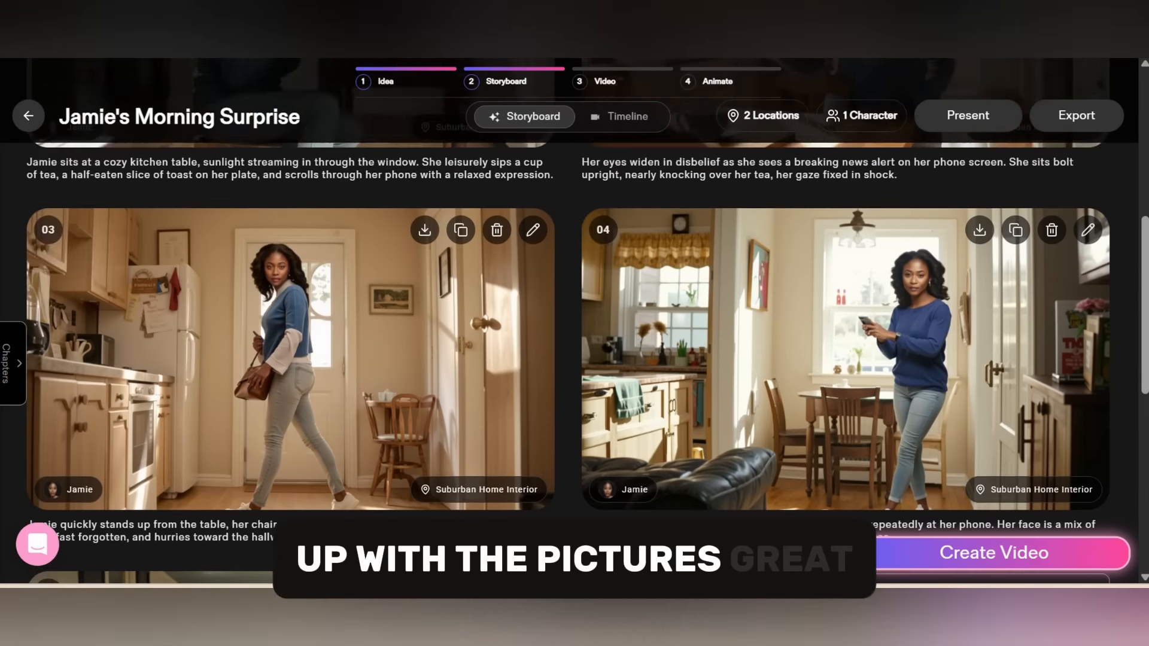
# - Look through the storyboard images and open scene 01 for editing
pyautogui.scroll(-5, 1024, 543)
pyautogui.scroll(1, 574, 323)
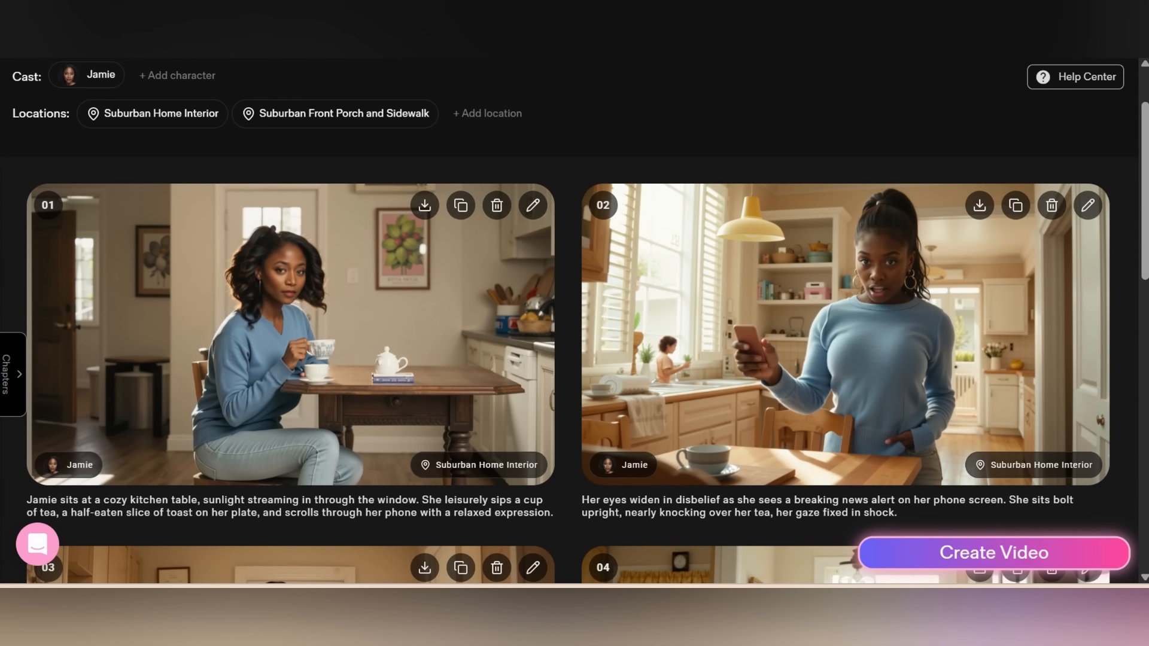
pyautogui.click(436, 371)
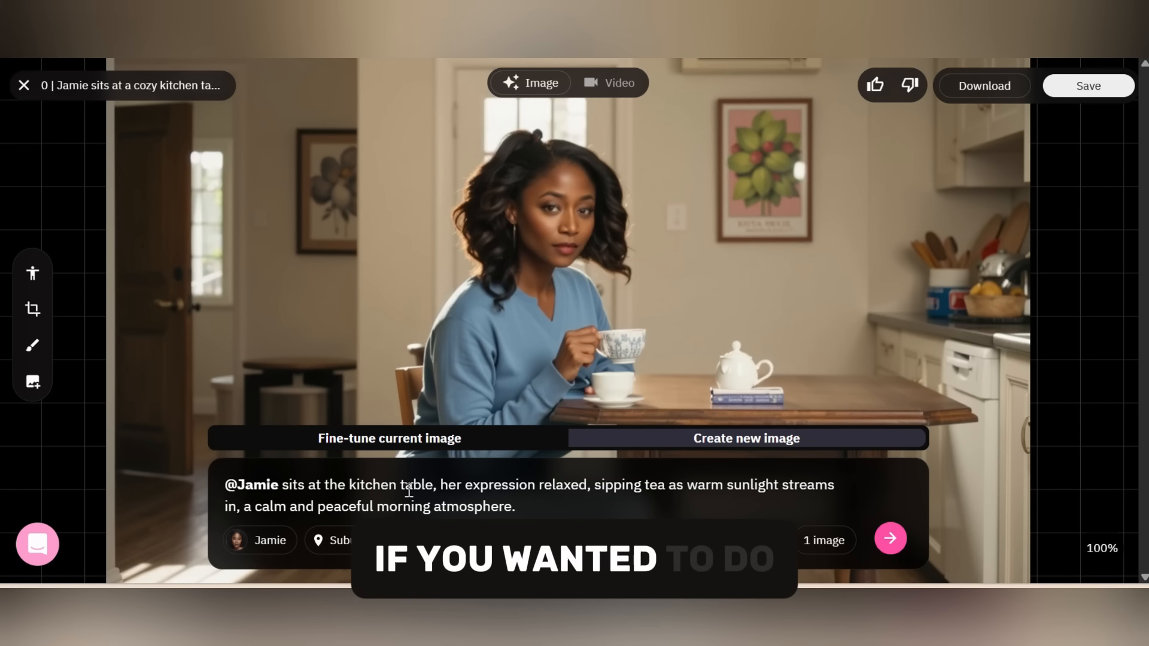
# - Rewrite the new-image prompt so Jamie sits at the kitchen table "reading her ipad tablet while sipping tea", moving "her expression relaxed" after the sunlight phrase
pyautogui.click(435, 484)
pyautogui.write(',')
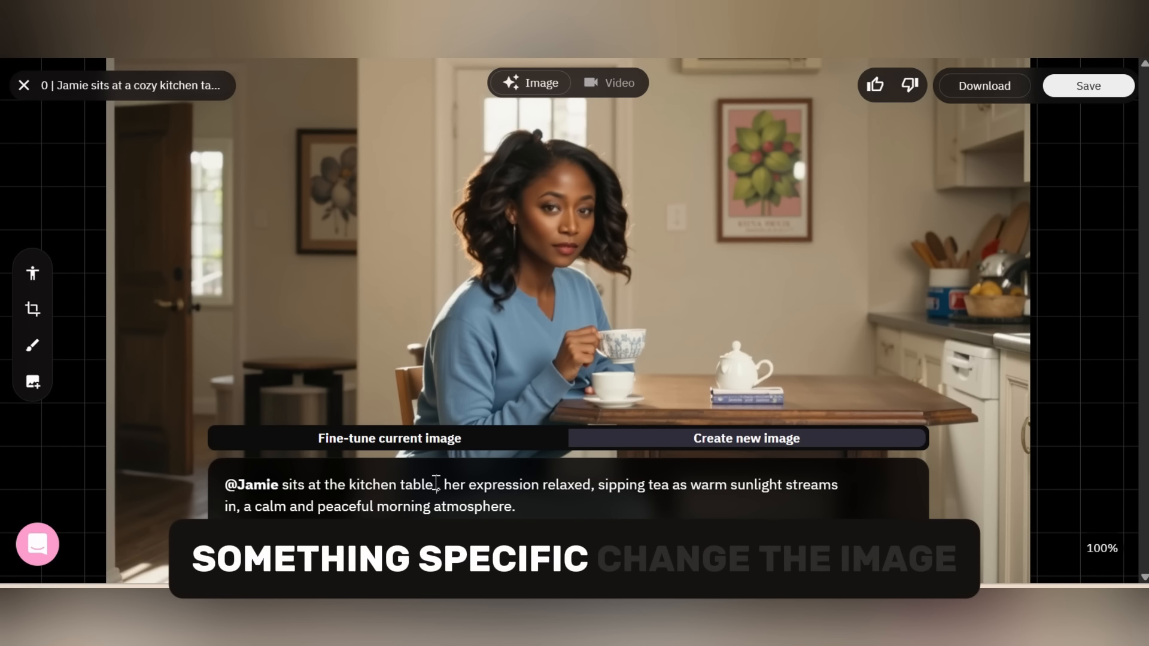
pyautogui.write(' reading h')
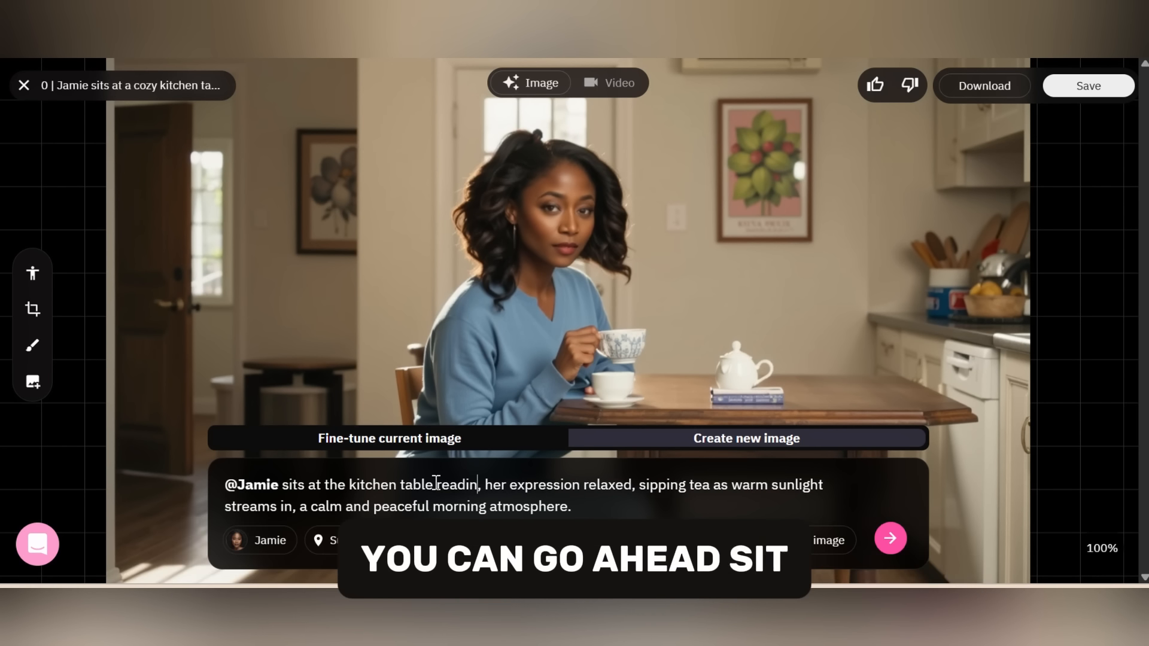
pyautogui.write('er ipa')
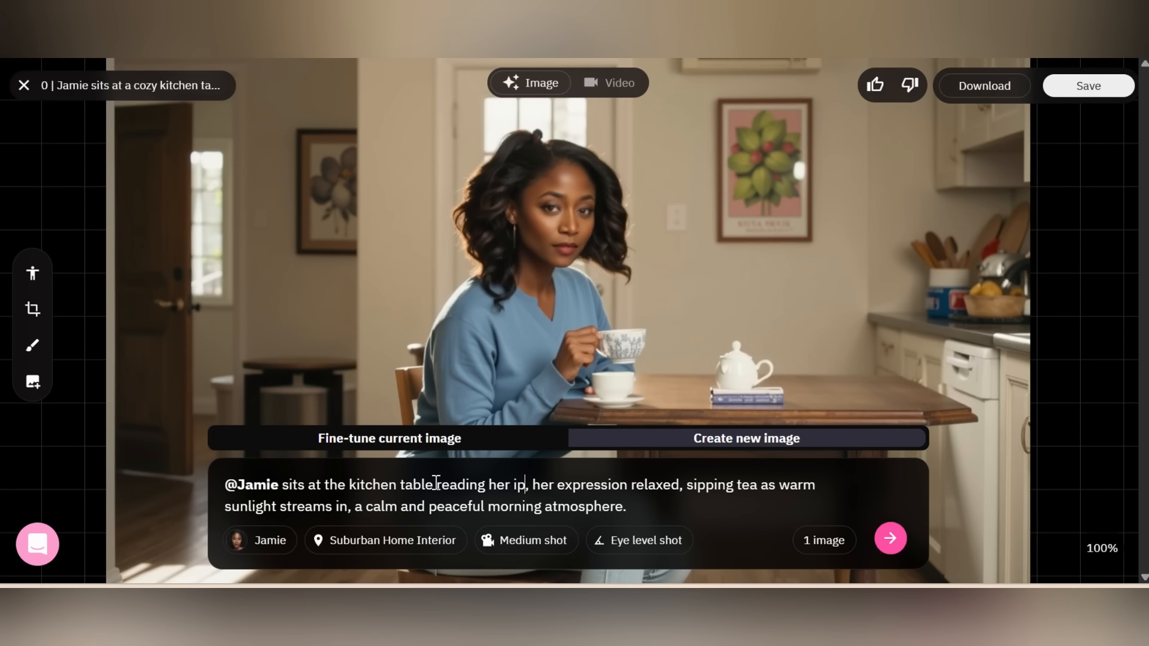
pyautogui.write('d table')
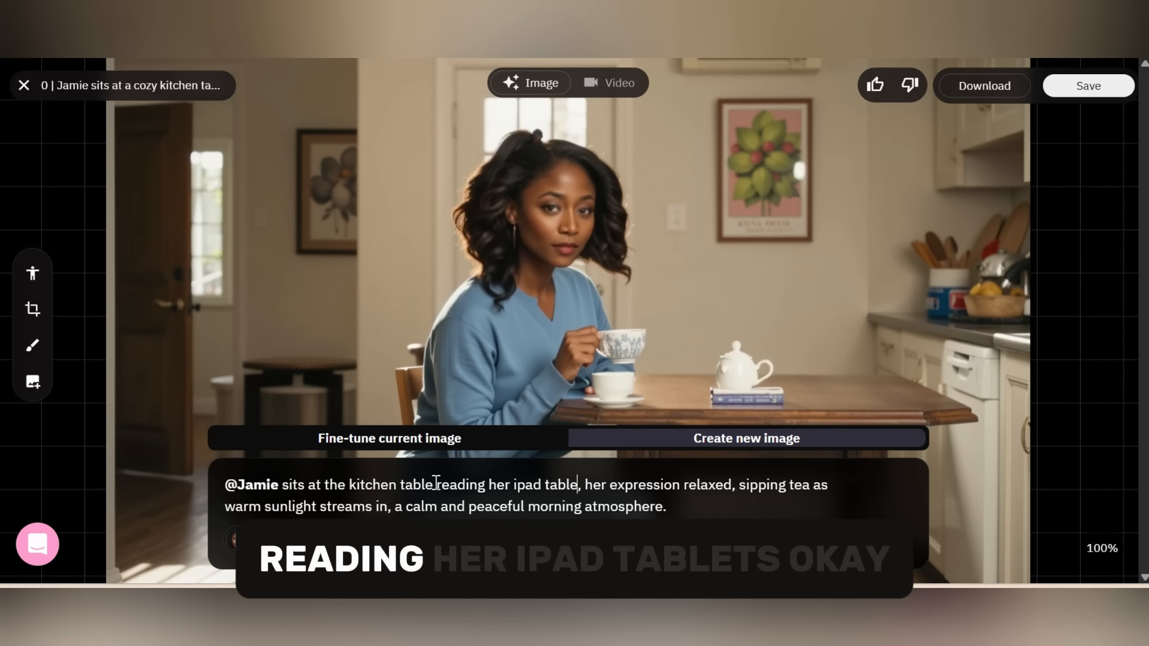
pyautogui.write('t')
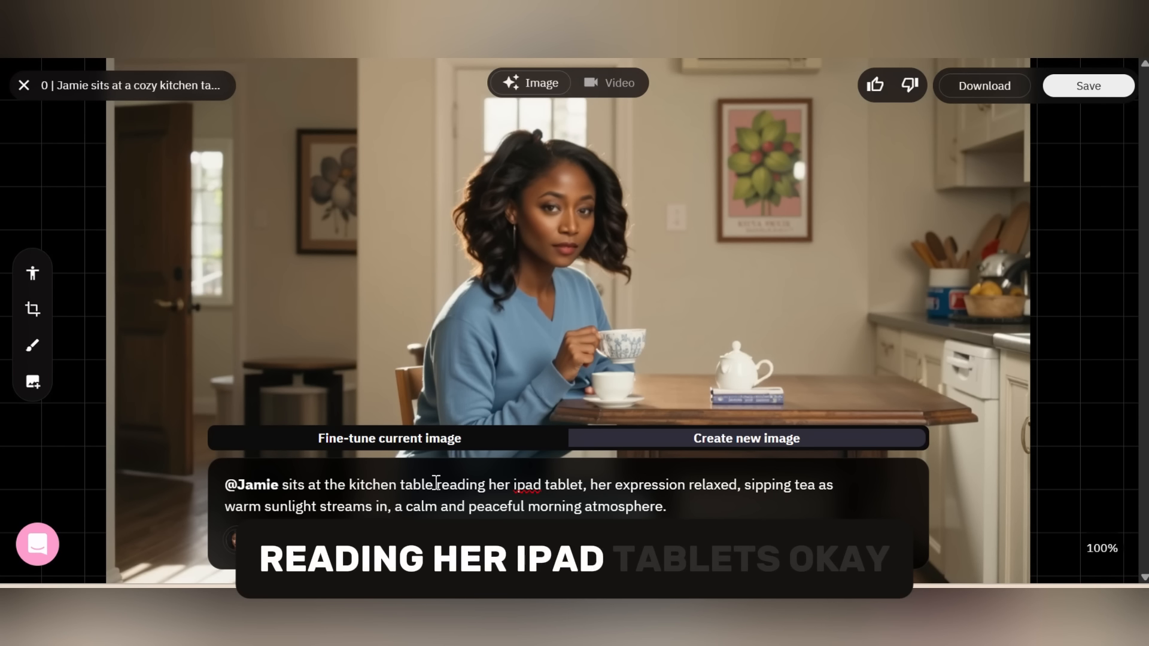
pyautogui.write(' whil')
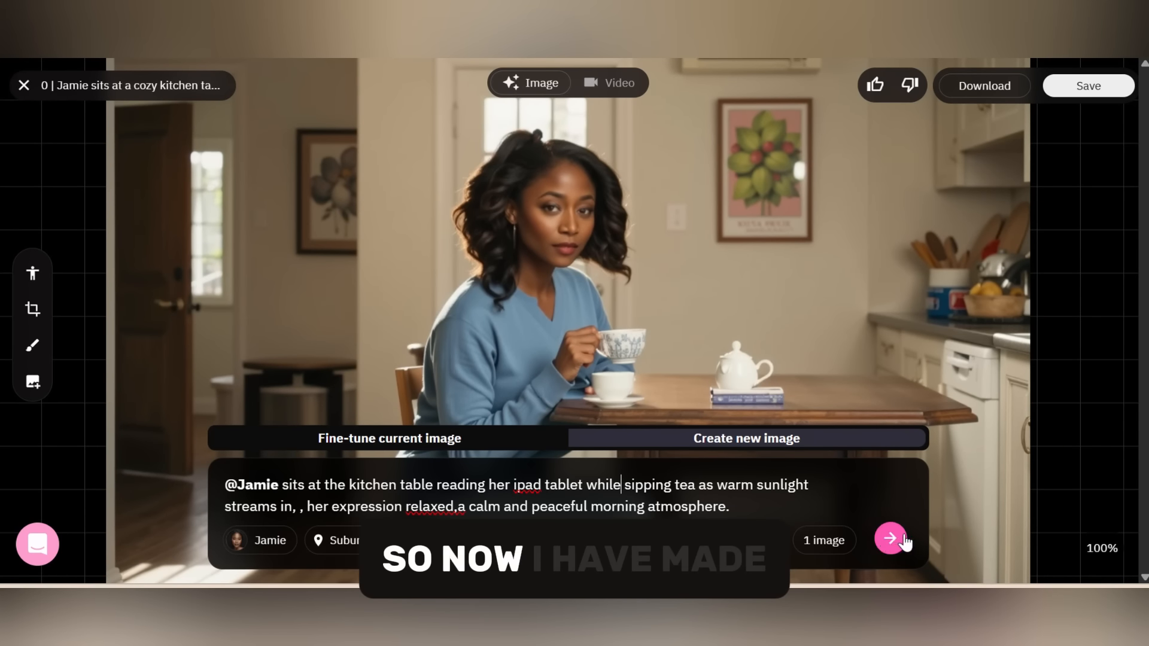
# - Check the options for the number of images and generate one new image from the rewritten prompt
pyautogui.click(831, 548)
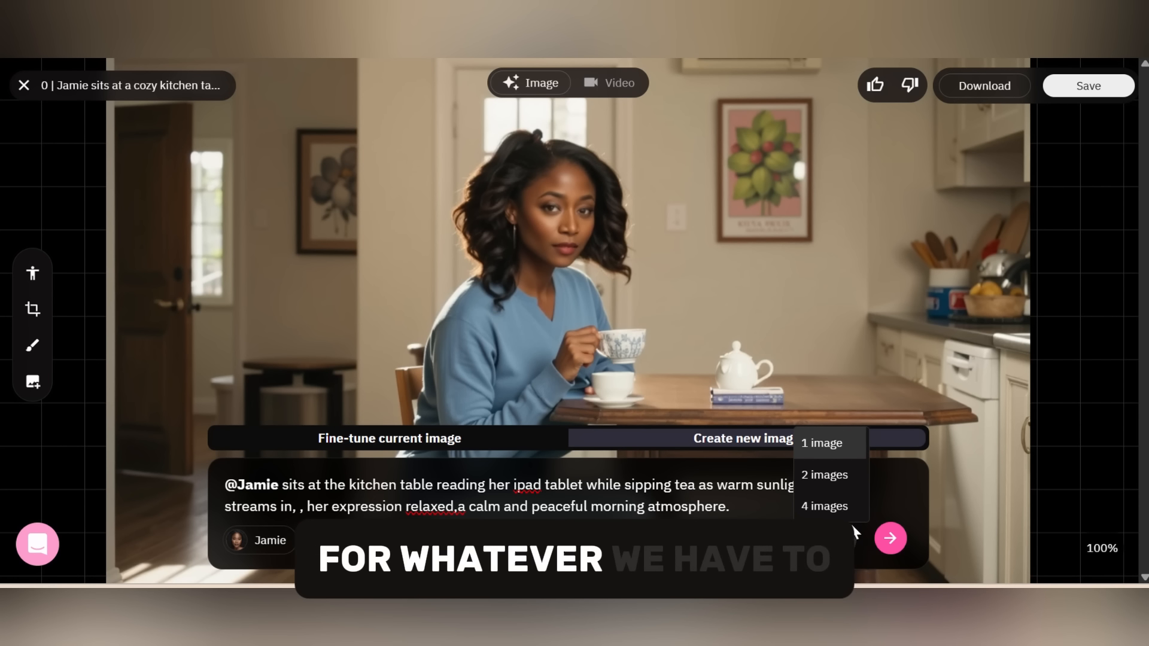
pyautogui.click(890, 538)
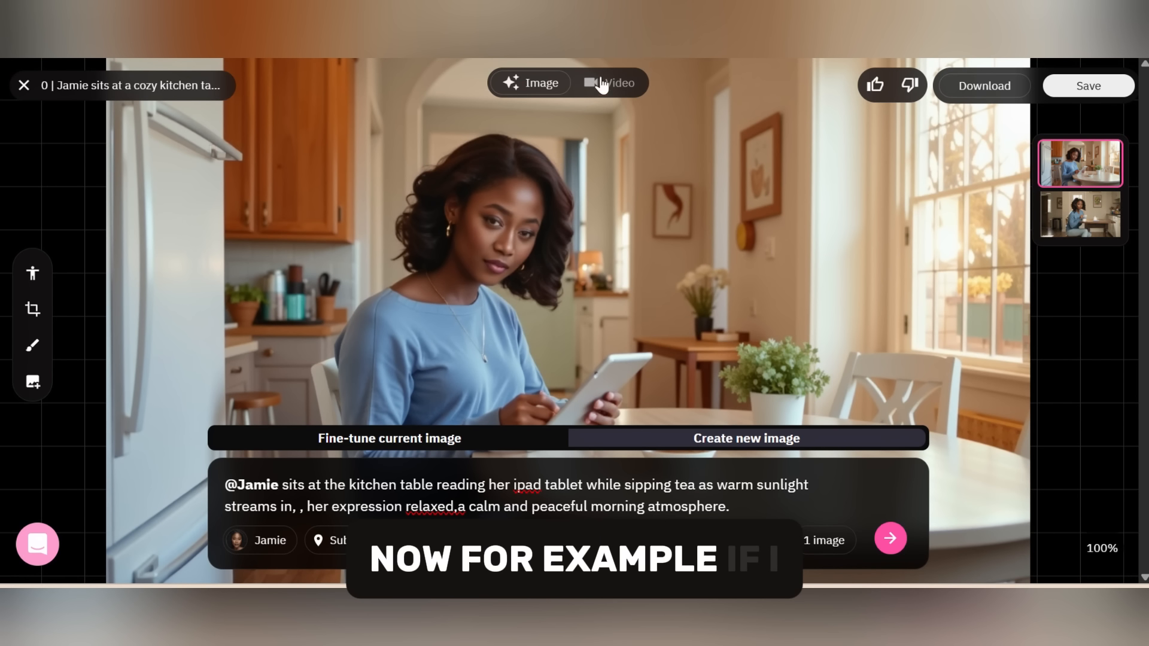
# - Generate a Runway Gen-4 Turbo video from the new tablet-reading image, leaving the action description blank for an automatic prompt
pyautogui.click(622, 85)
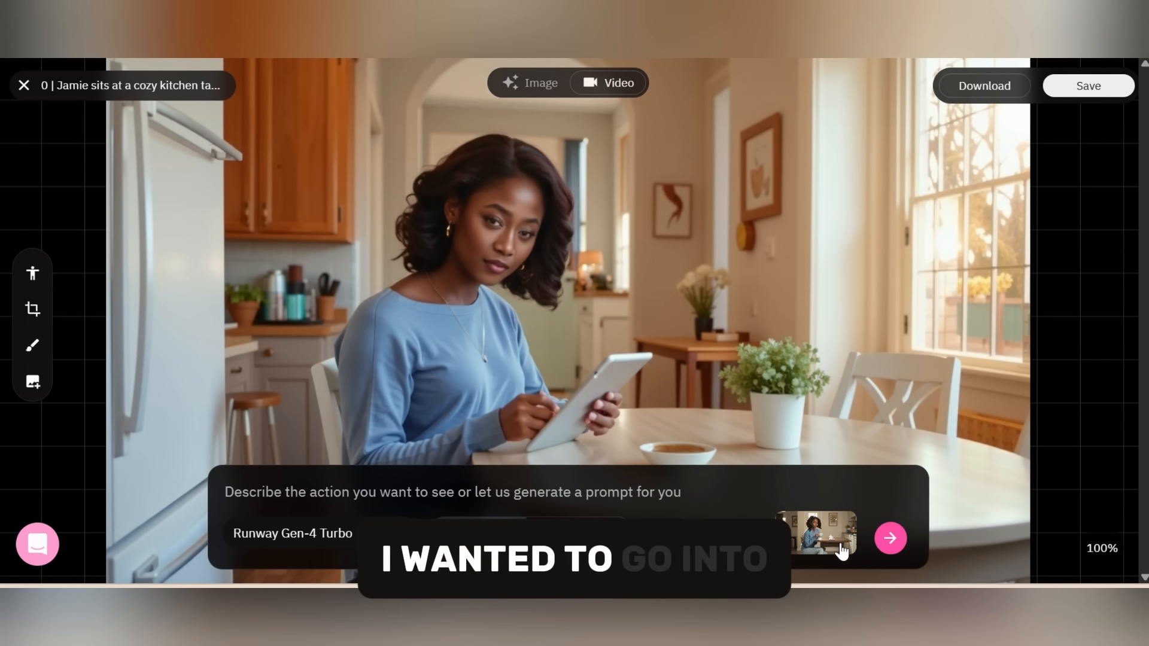
pyautogui.click(840, 545)
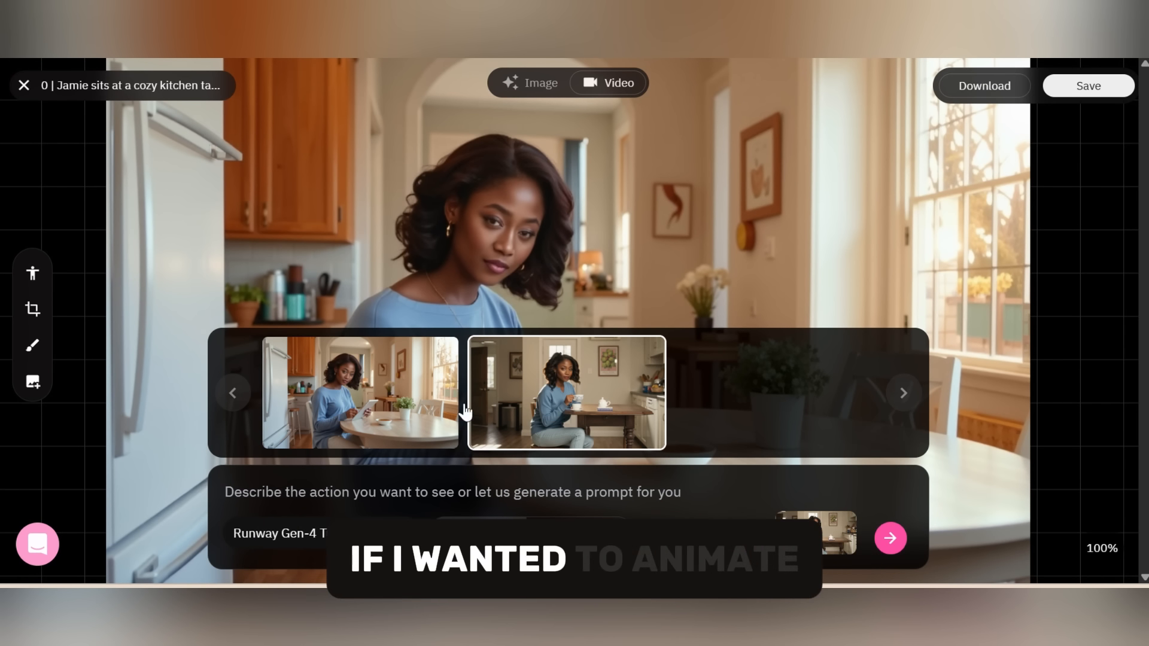
pyautogui.click(380, 388)
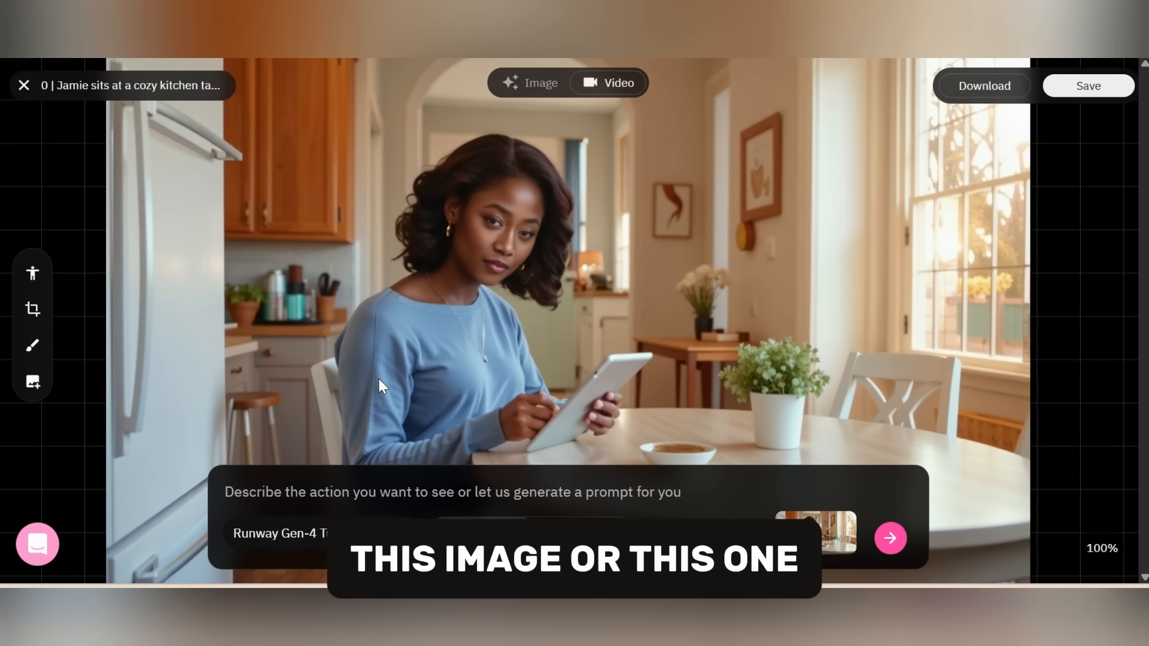
pyautogui.click(897, 539)
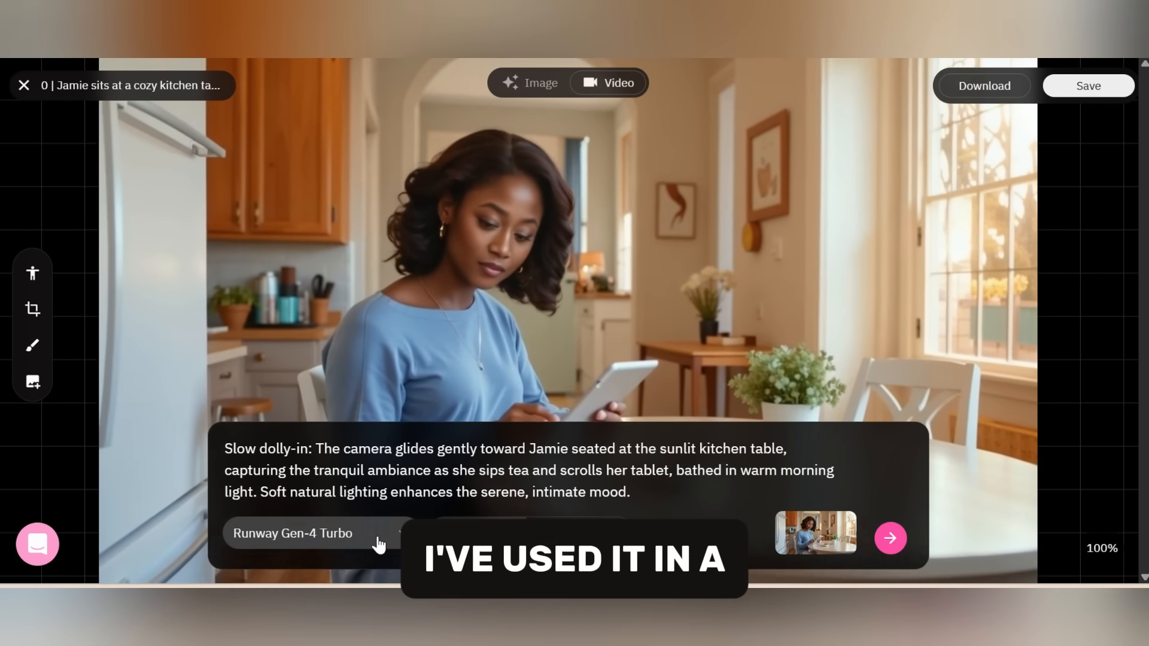
# - Examine the credit costs, quality and generation times of the available video models, and close the list
pyautogui.click(377, 541)
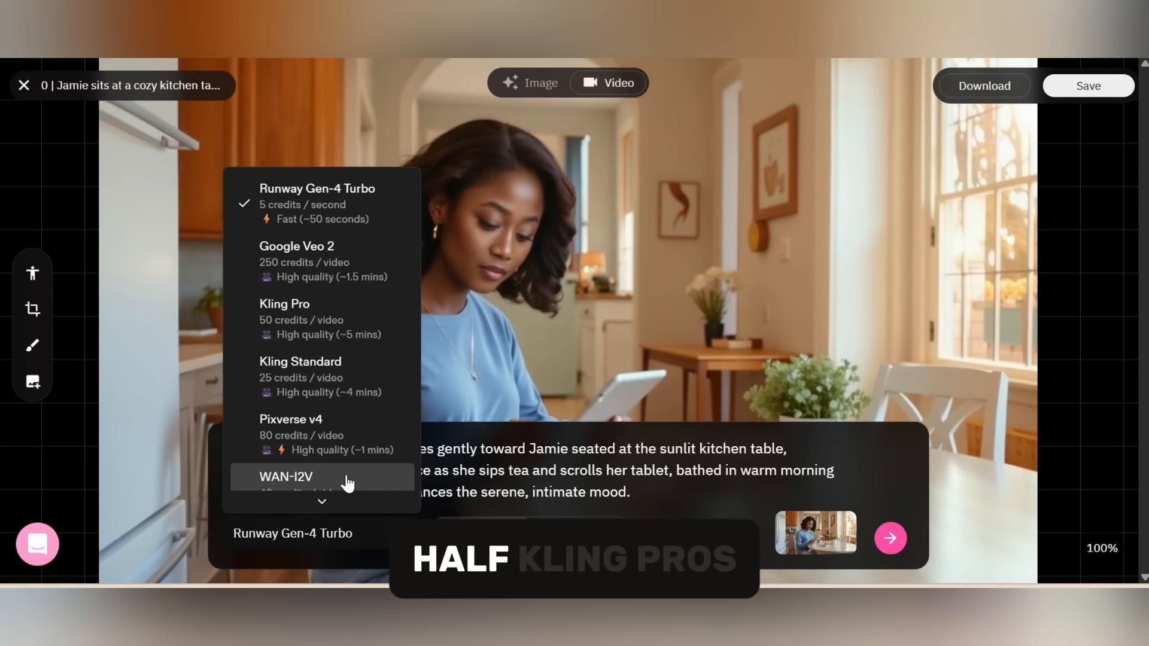
pyautogui.scroll(-1, 347, 483)
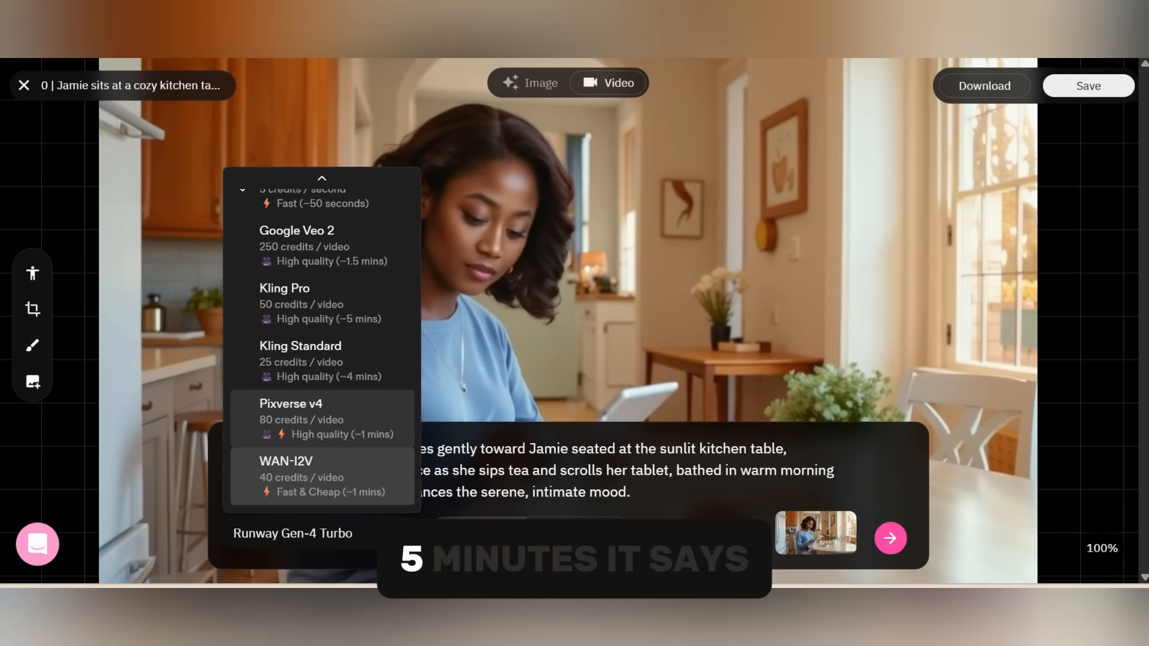
pyautogui.scroll(1, 323, 473)
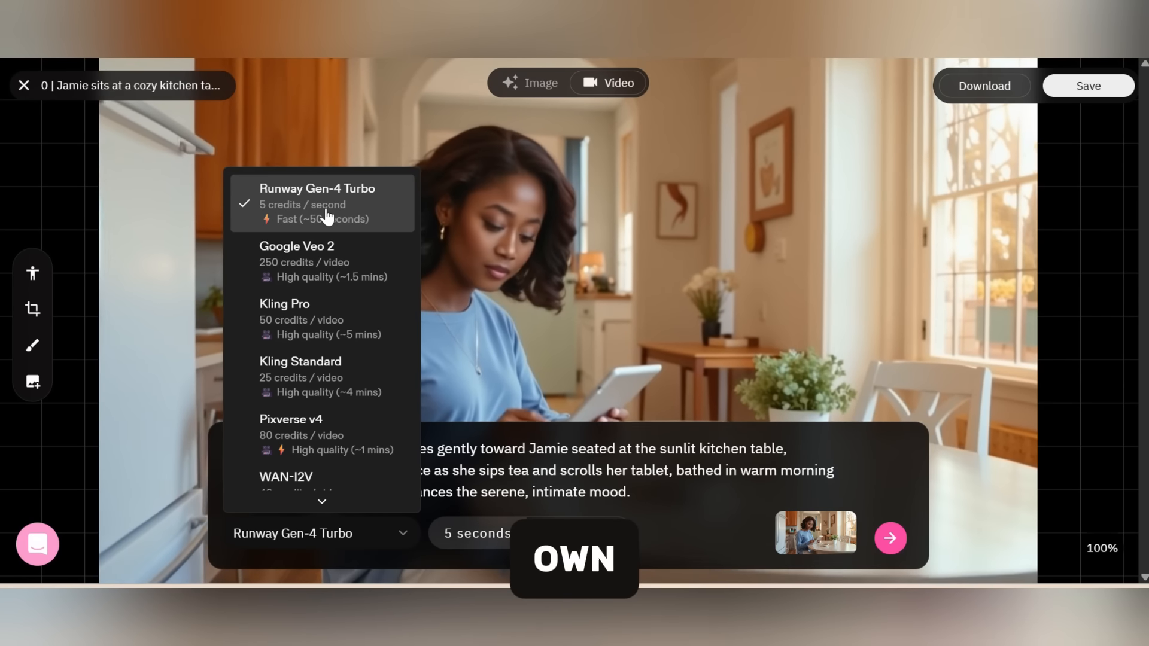
pyautogui.click(522, 285)
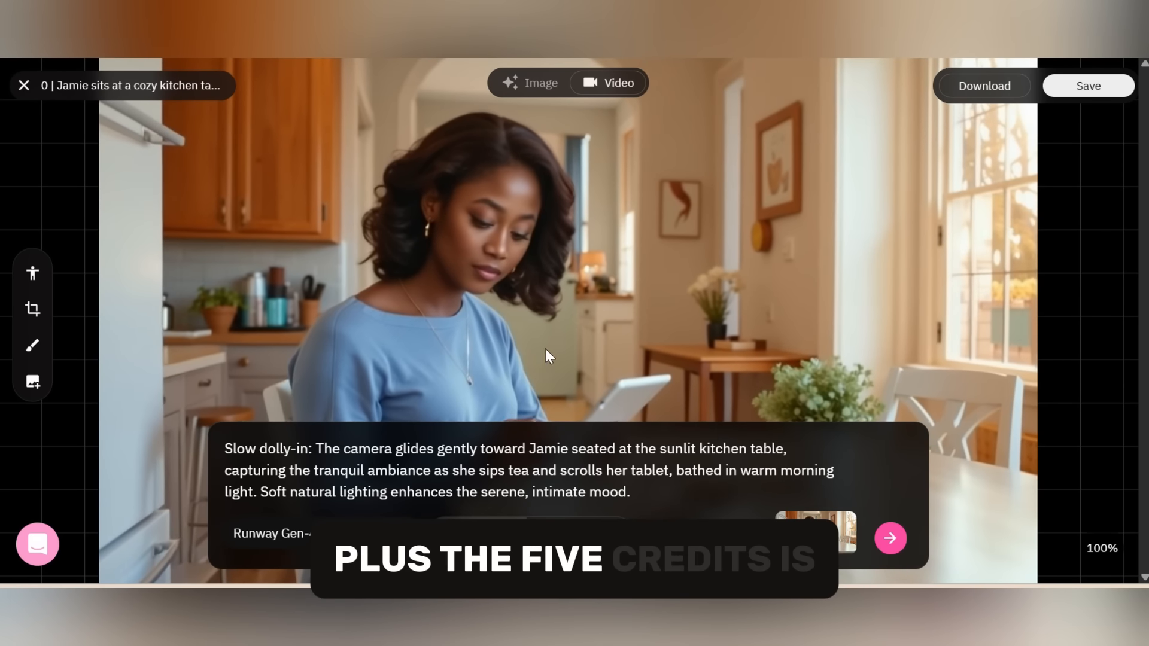